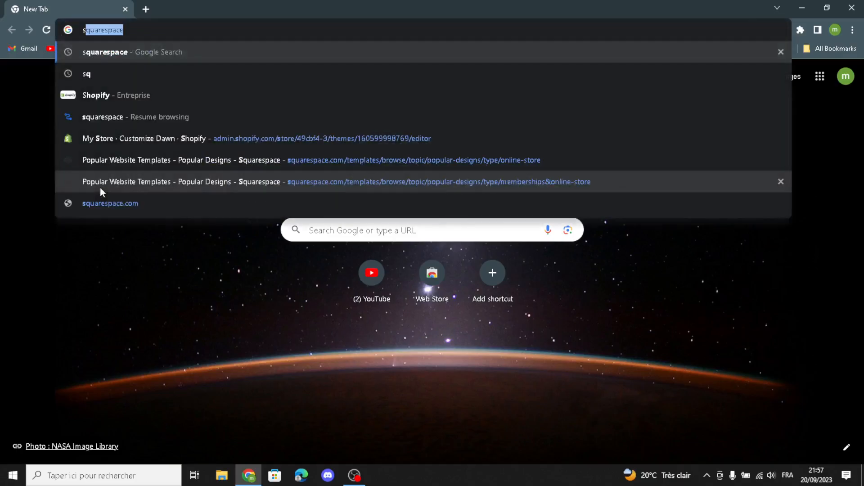
# Step: Search the web for squarespace, open its official website and go to the website templates gallery
pyautogui.click(99, 52)
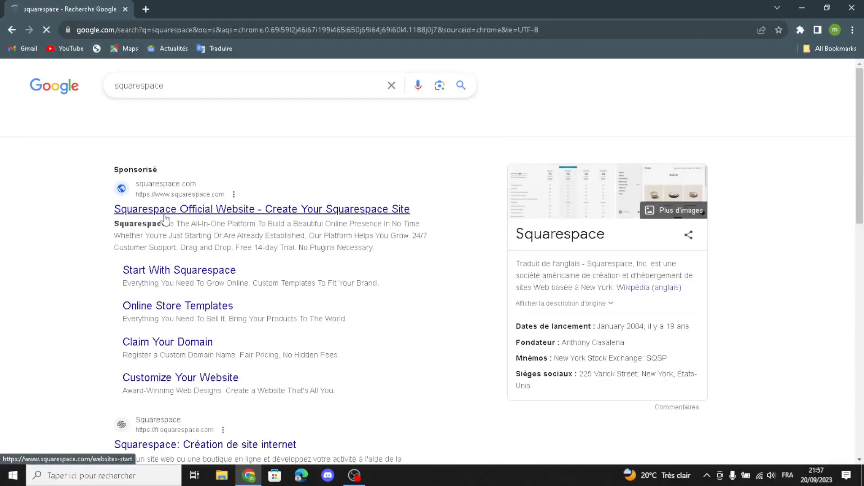
pyautogui.click(171, 212)
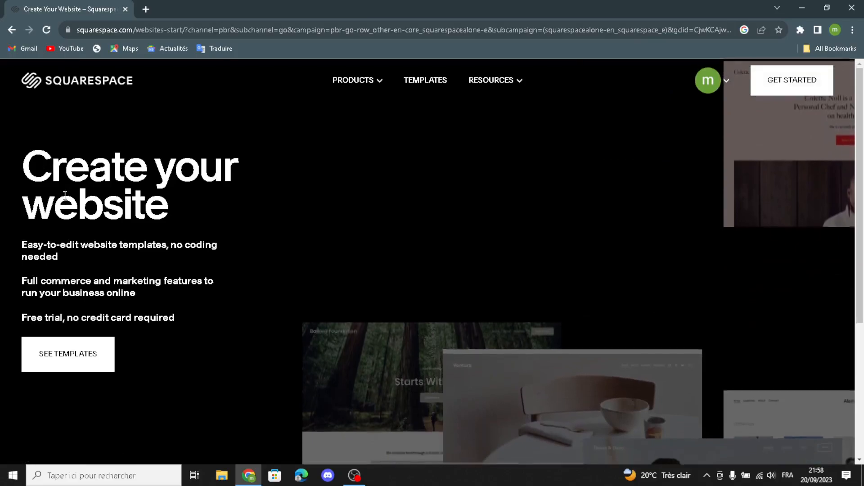
pyautogui.click(36, 372)
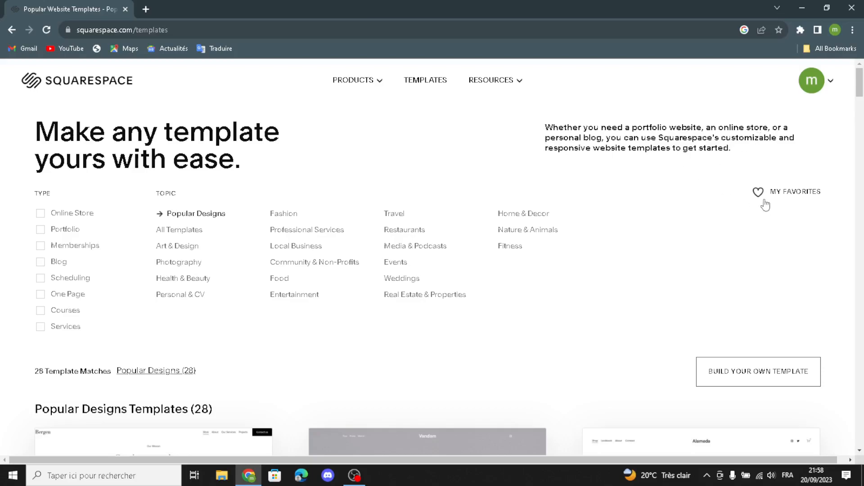
# Step: Filter the templates by the types Online Store, Scheduling, Courses and Services
pyautogui.click(41, 214)
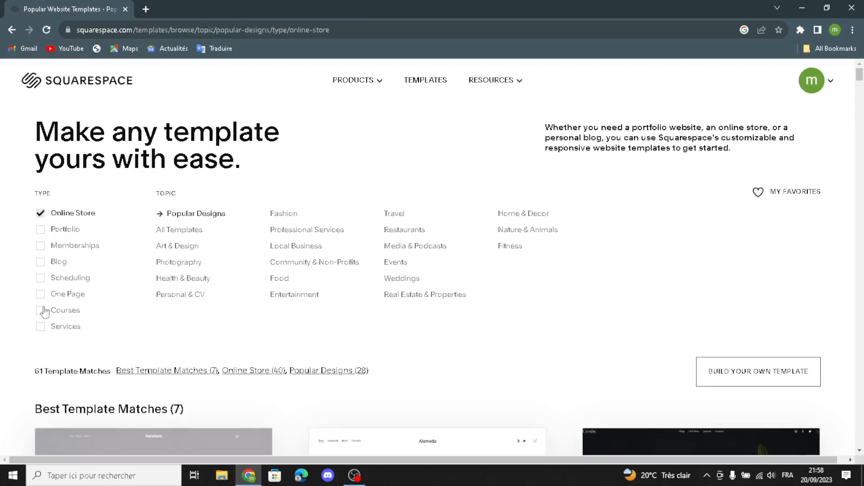
pyautogui.click(45, 278)
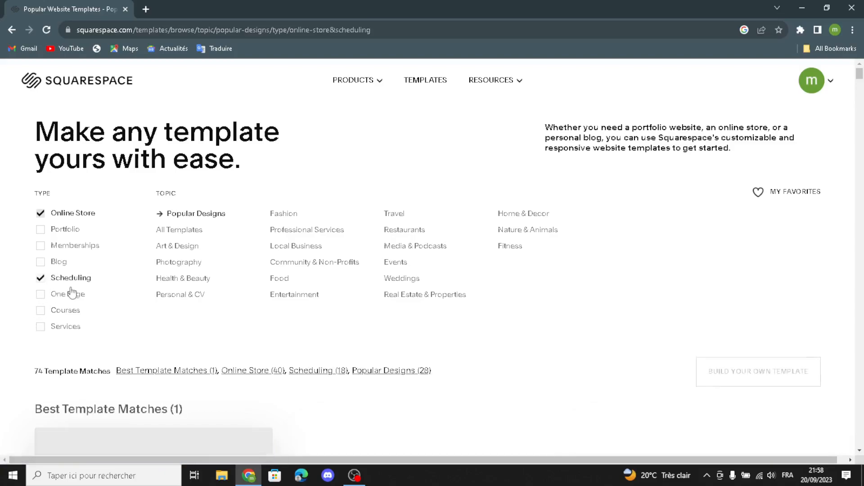
pyautogui.click(47, 313)
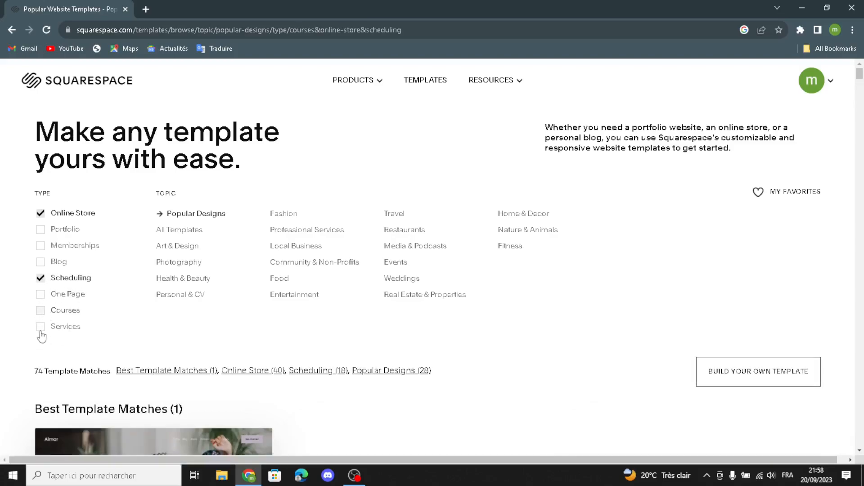
pyautogui.click(41, 329)
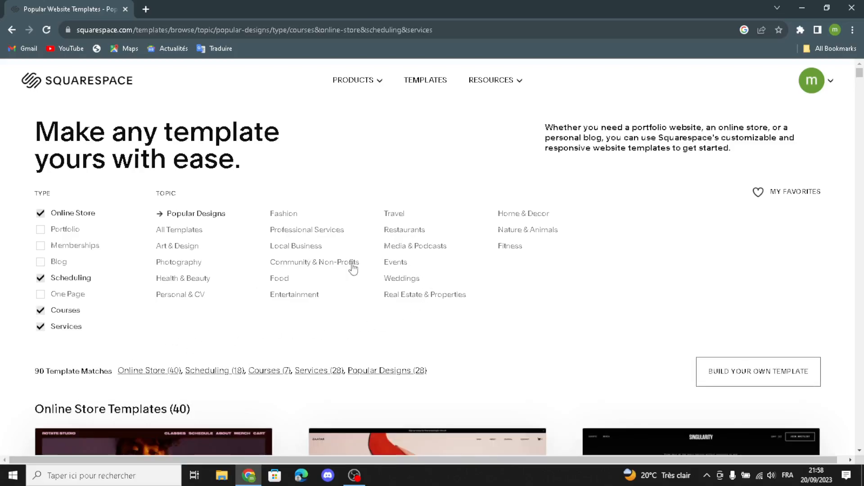
# Step: Start building a custom website template from the "Build your own template" offer among the template results
pyautogui.scroll(-8, 374, 325)
pyautogui.scroll(-8, 380, 324)
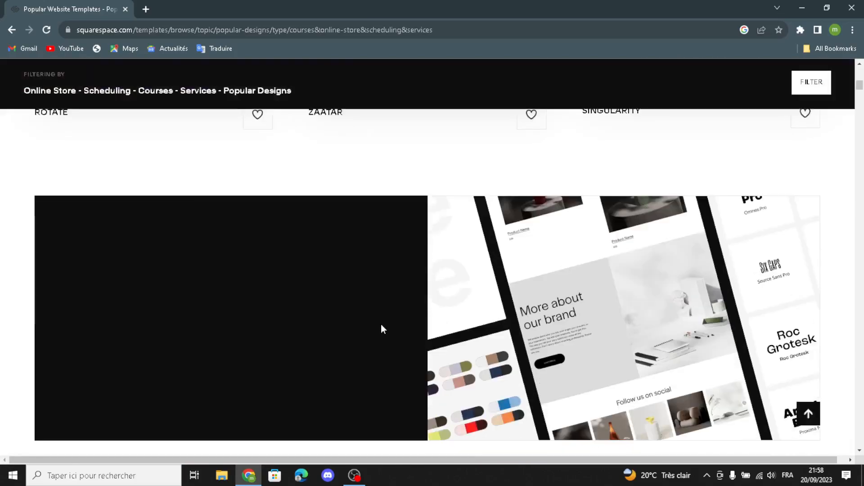
pyautogui.scroll(3, 187, 285)
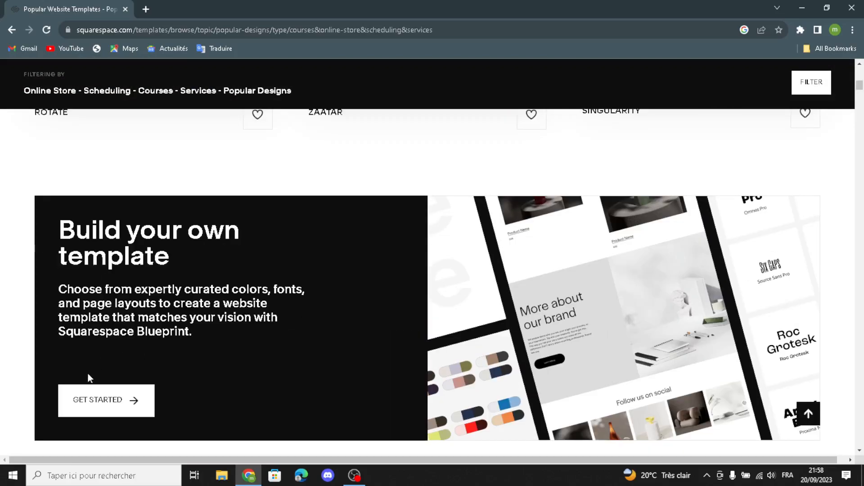
pyautogui.click(110, 407)
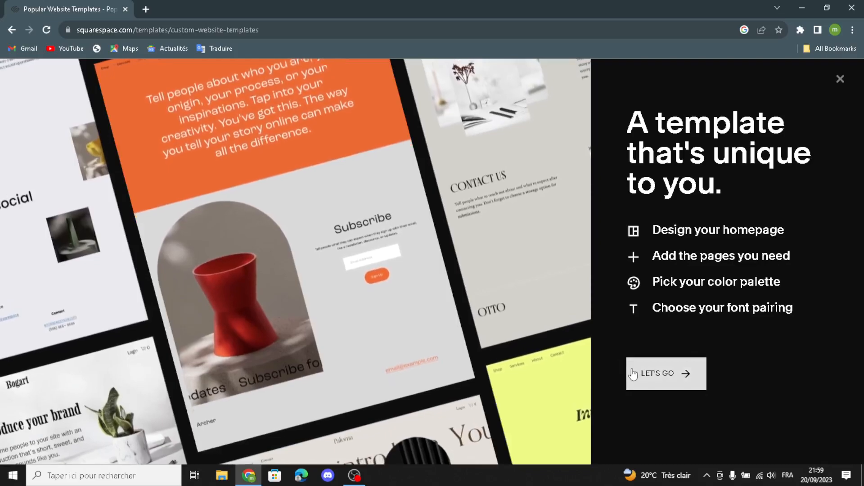
pyautogui.click(648, 373)
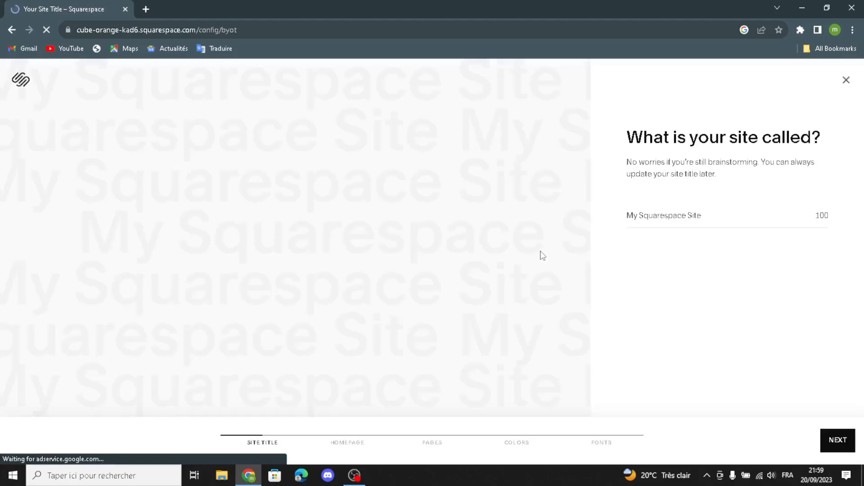
# Step: Name the site PaperWays and continue to the homepage setup
pyautogui.click(632, 229)
pyautogui.write('PaperWays')
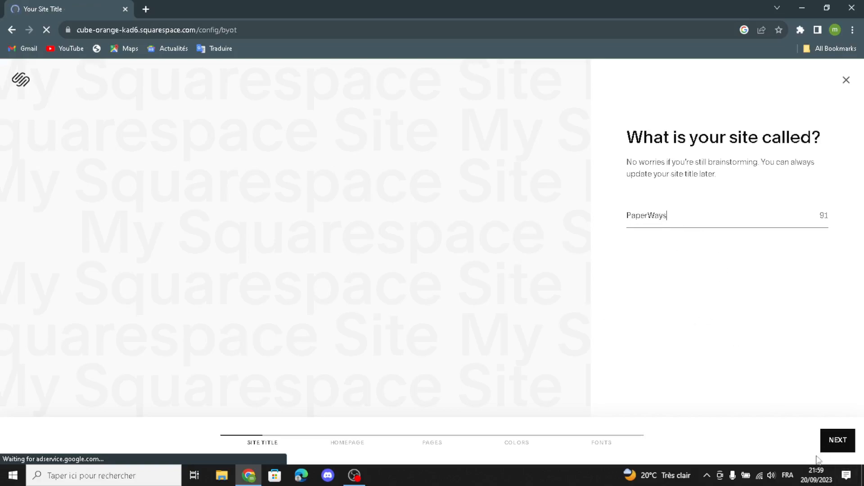
pyautogui.click(830, 445)
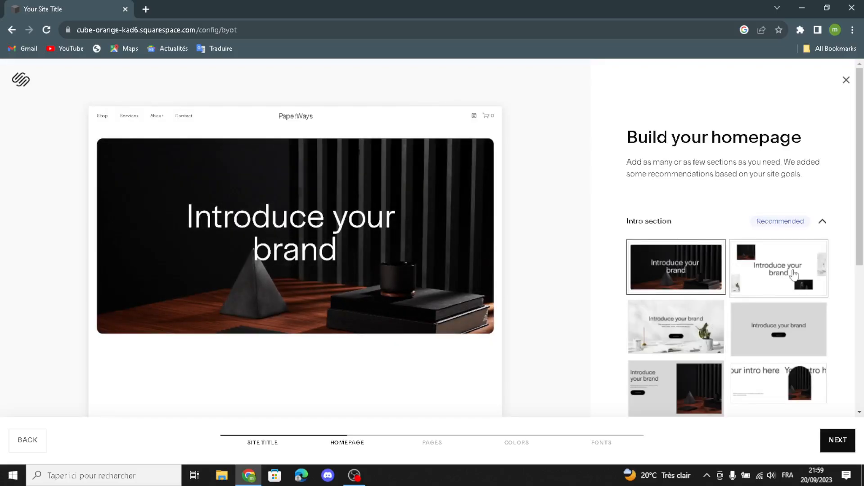
# Step: Add the plain grey "Introduce your brand" intro section and the arched-image "Shop our product" section to the homepage
pyautogui.scroll(-1, 856, 274)
pyautogui.click(779, 275)
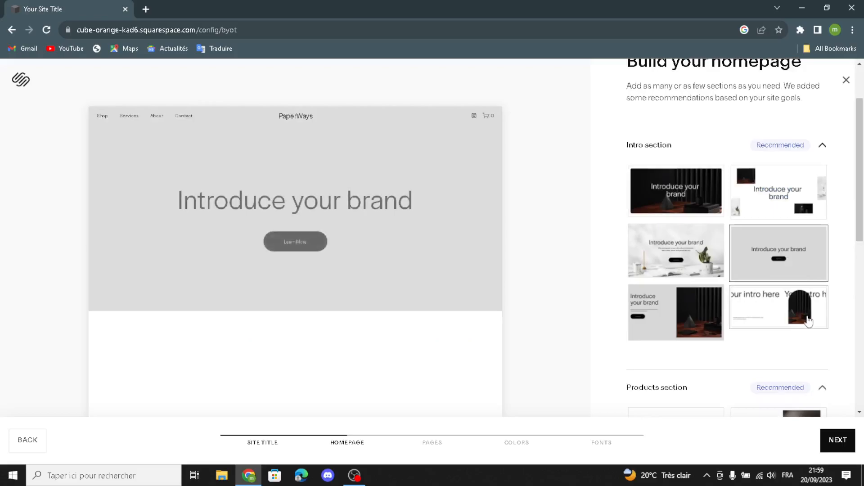
pyautogui.scroll(-1, 791, 314)
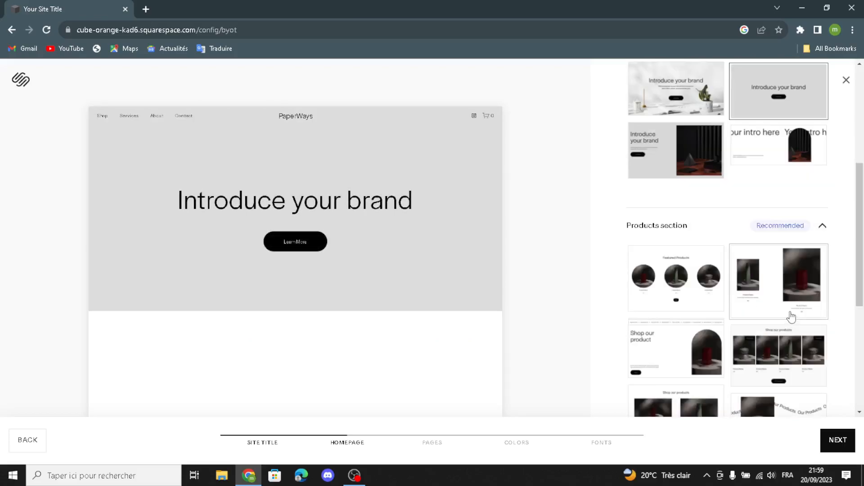
pyautogui.scroll(1, 691, 223)
pyautogui.scroll(-2, 685, 248)
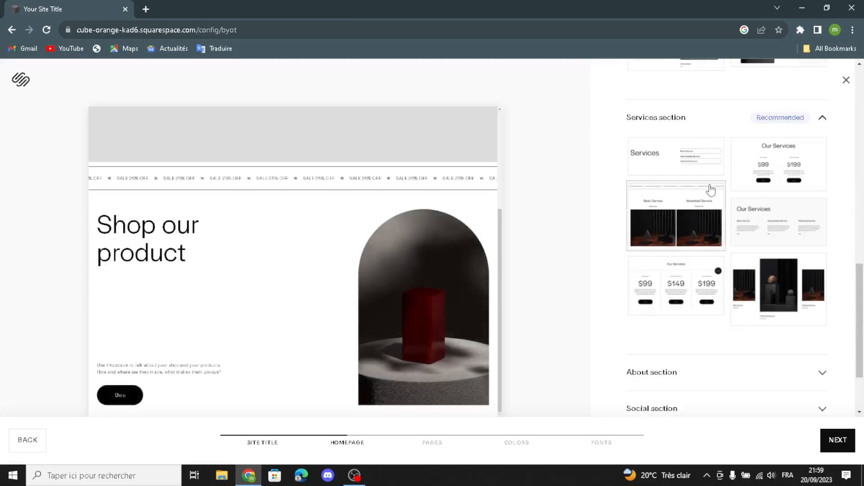
# Step: Add the accordion-list Services section and the text-only grey About section to the homepage
pyautogui.click(707, 170)
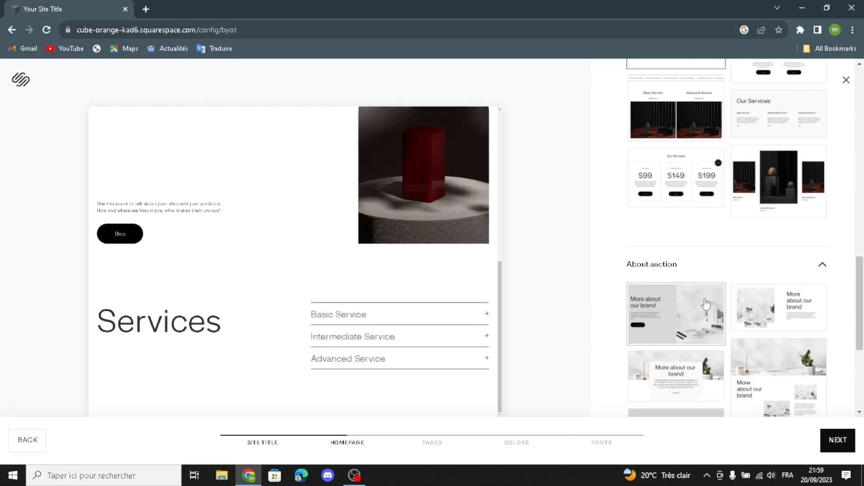
pyautogui.scroll(-3, 703, 288)
pyautogui.click(718, 333)
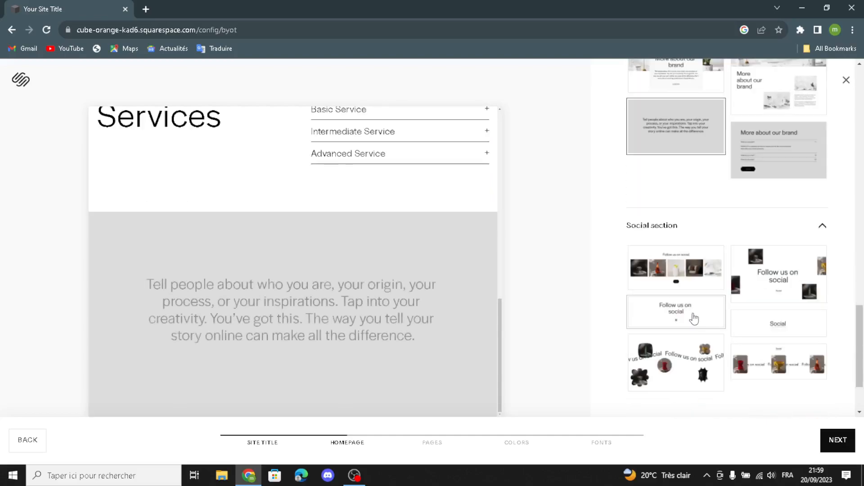
# Step: Complete the homepage with the centred "Follow us on social" section, arched-image Subscribe form and three-column Location, Hours and Contact footer
pyautogui.click(699, 314)
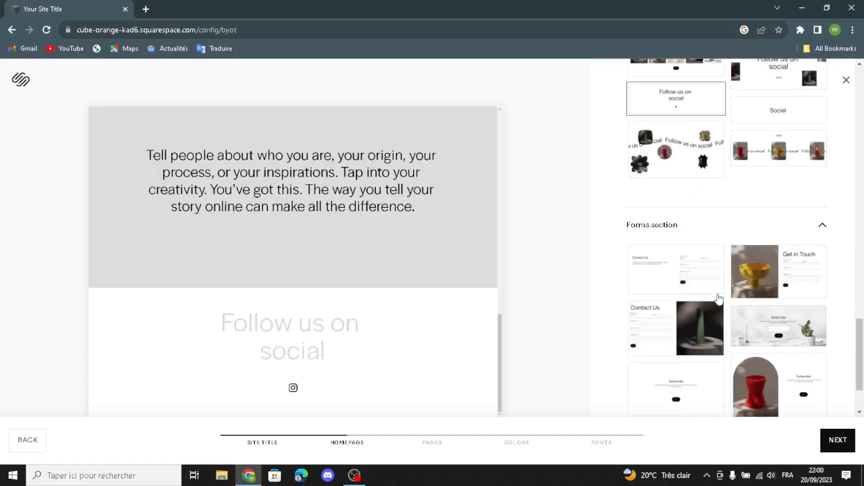
pyautogui.scroll(-1, 776, 364)
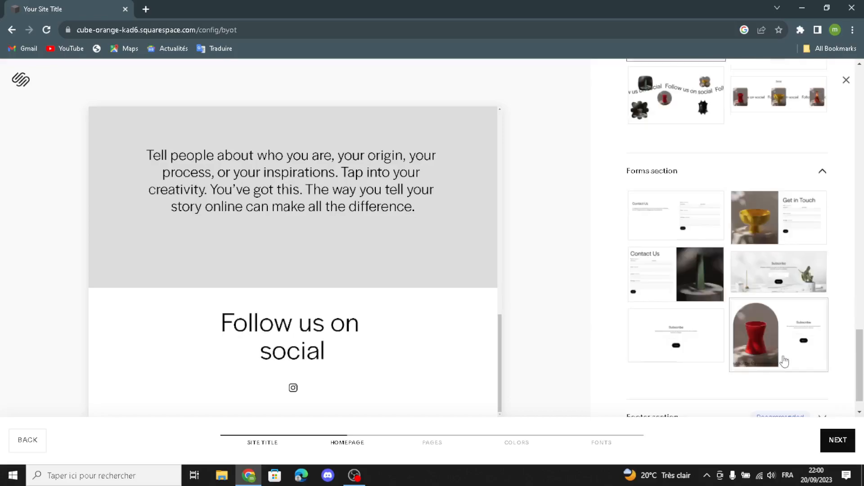
pyautogui.click(784, 361)
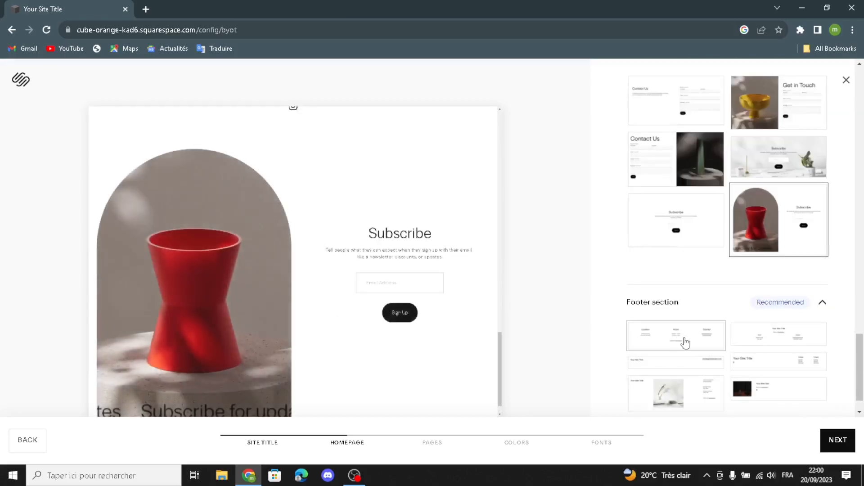
pyautogui.click(700, 347)
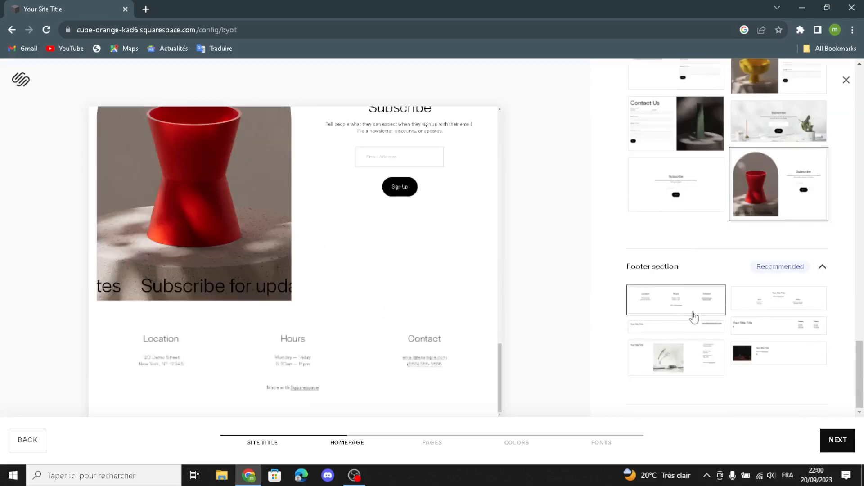
pyautogui.click(839, 444)
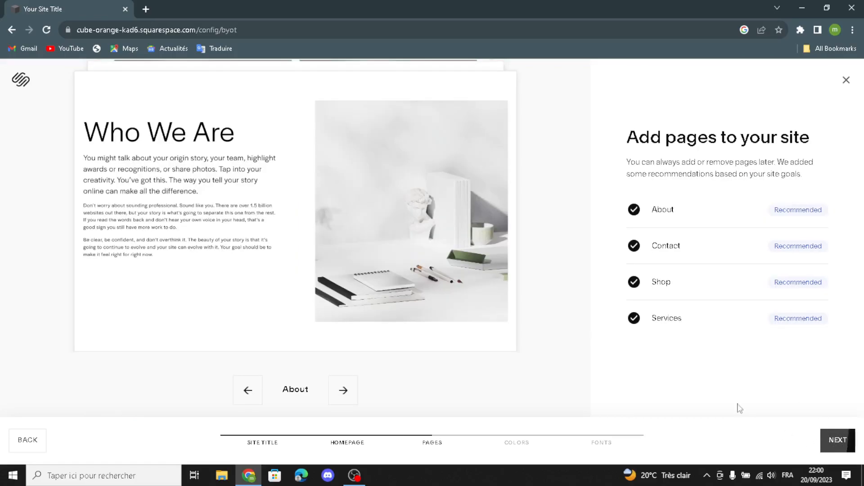
# Step: Keep the recommended About, Contact, Shop and Services pages and apply the monochromatic navy colour palette
pyautogui.click(834, 440)
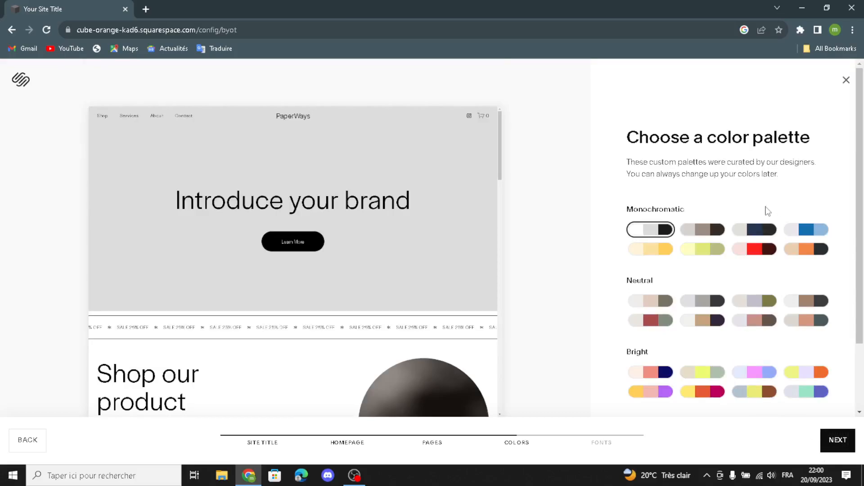
pyautogui.click(750, 231)
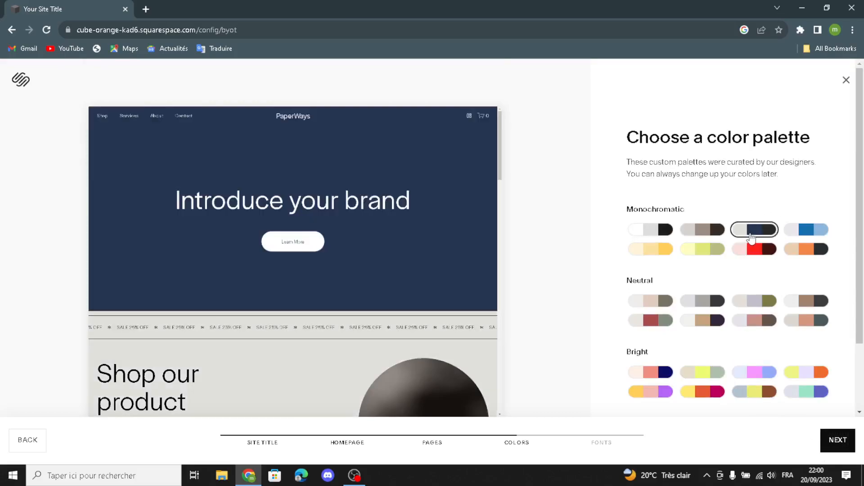
pyautogui.click(835, 438)
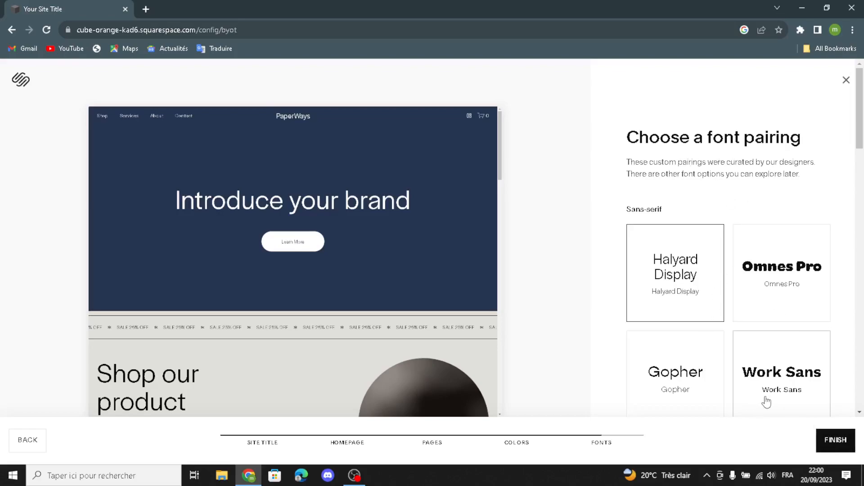
# Step: Finish the template with the Work Sans font pairing and skip personalizing the homepage text with Squarespace AI
pyautogui.click(779, 395)
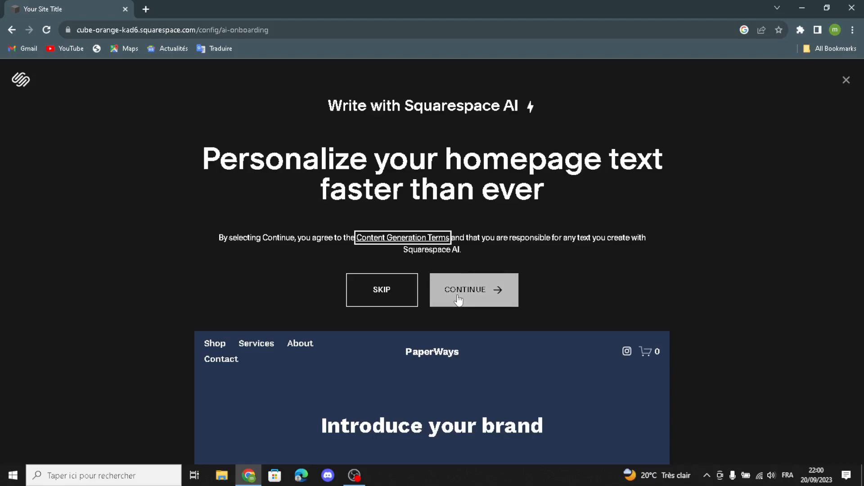
pyautogui.click(386, 291)
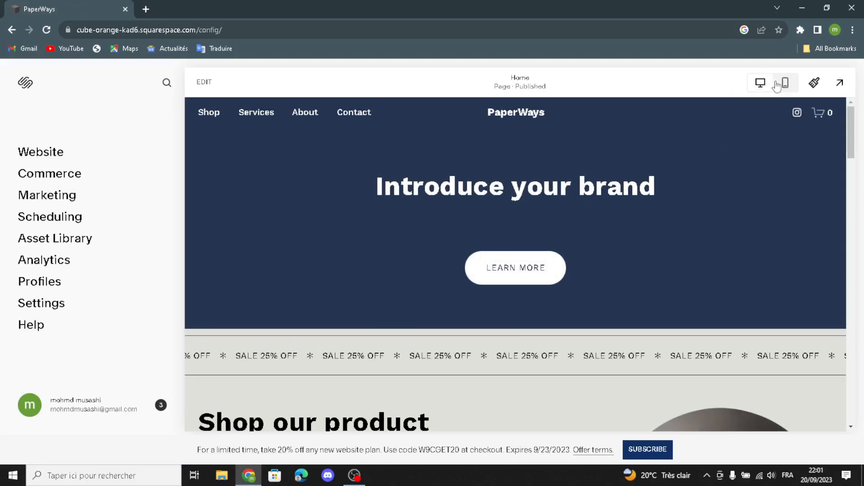
# Step: Preview the homepage in the mobile layout and again in the desktop layout
pyautogui.scroll(-5, 602, 264)
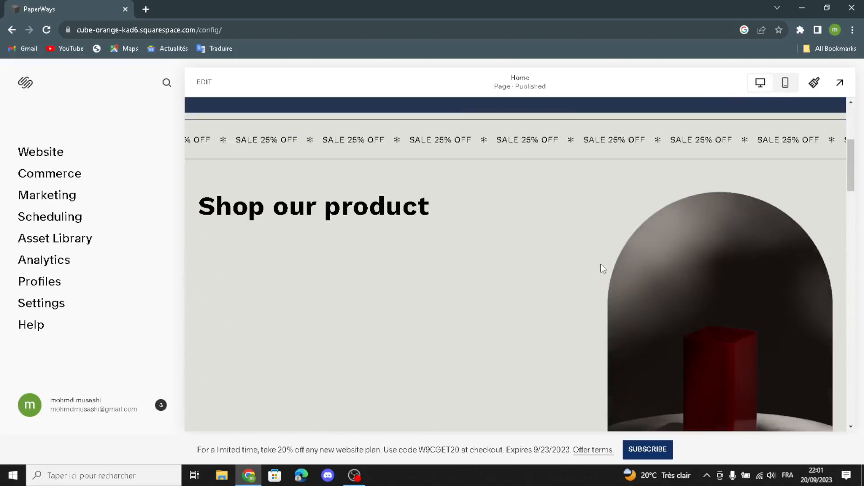
pyautogui.scroll(2, 717, 168)
pyautogui.click(785, 83)
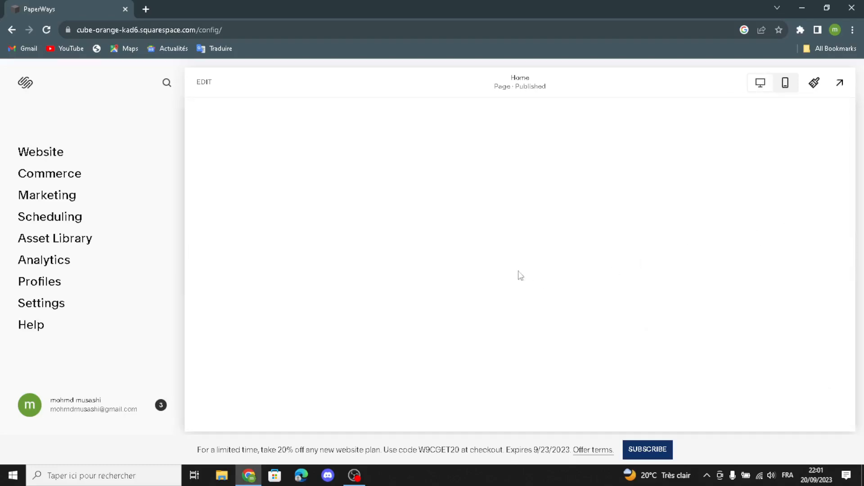
pyautogui.scroll(5, 504, 271)
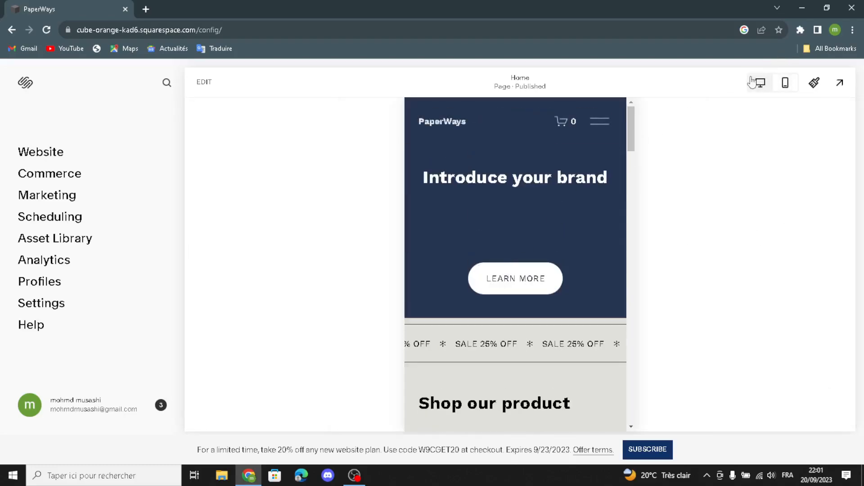
pyautogui.click(760, 82)
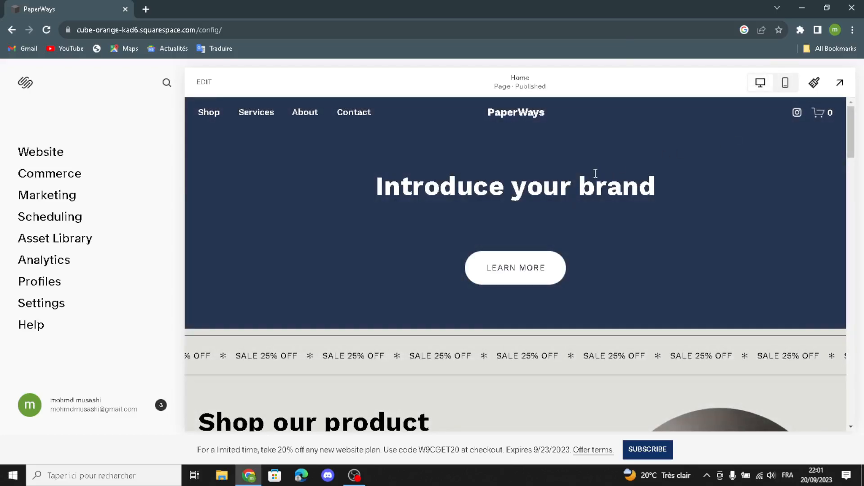
pyautogui.scroll(-3, 590, 178)
pyautogui.scroll(3, 591, 178)
# Step: Open the Fonts settings in Site Styles and review the font pack, base size and global text styles
pyautogui.click(814, 86)
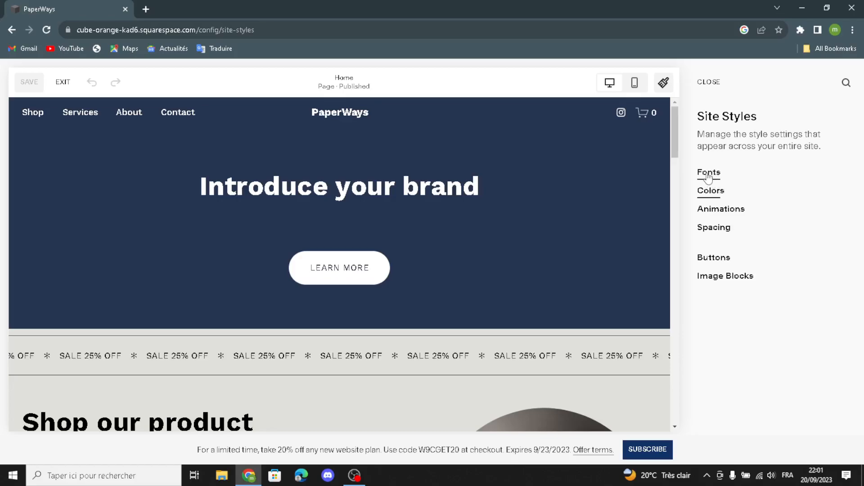
pyautogui.click(715, 179)
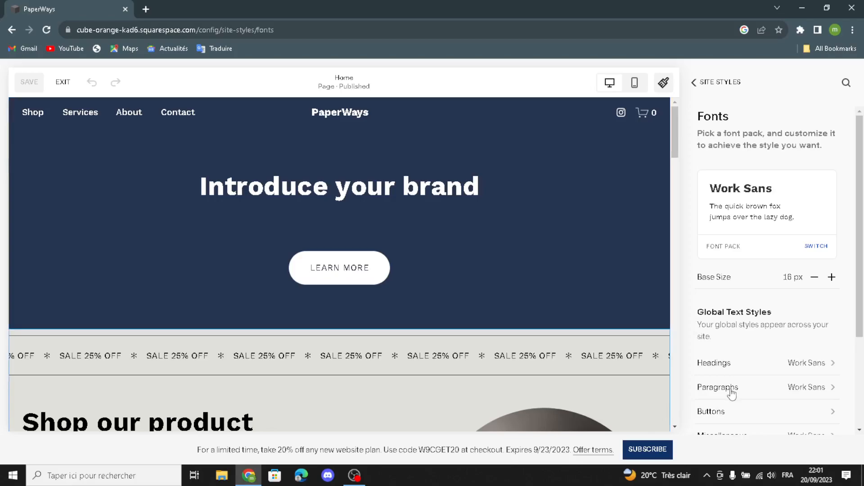
pyautogui.scroll(-2, 727, 391)
pyautogui.scroll(-2, 743, 392)
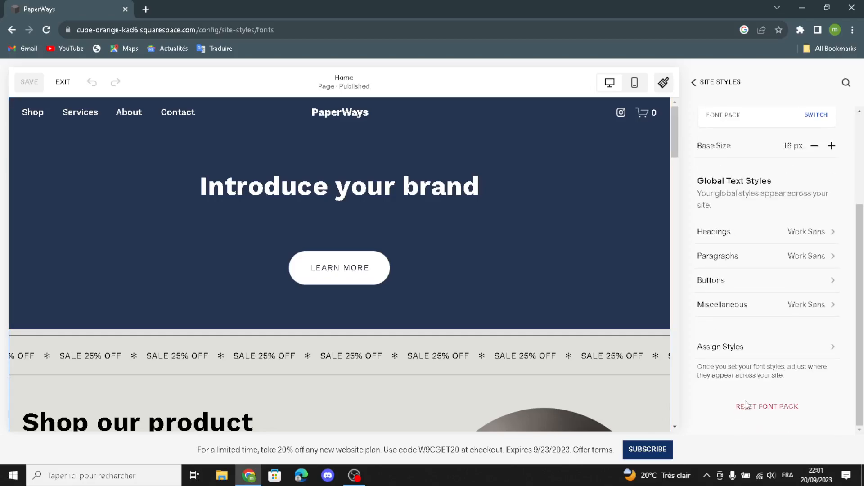
# Step: Leave the Fonts settings and review the colour palette and section themes in the Colors settings
pyautogui.scroll(3, 770, 360)
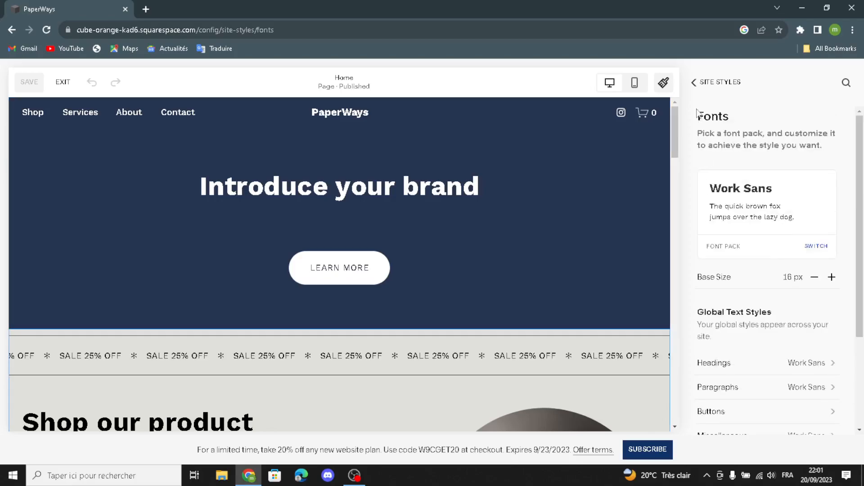
pyautogui.click(698, 90)
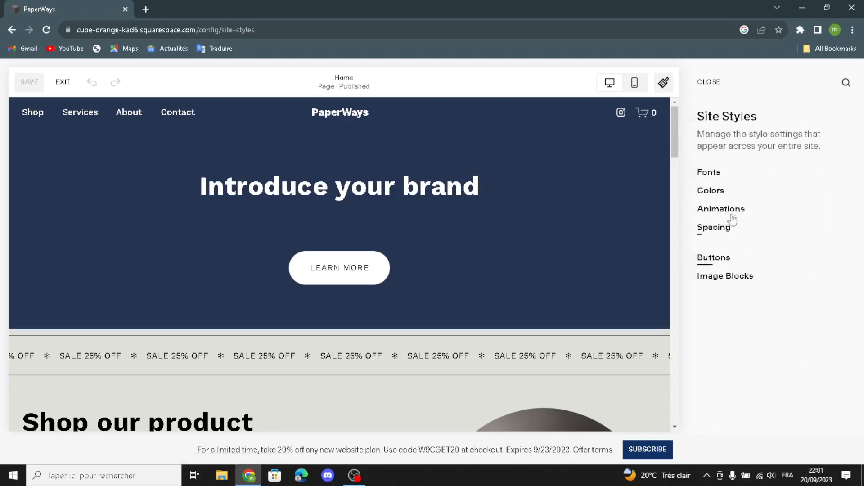
pyautogui.click(708, 191)
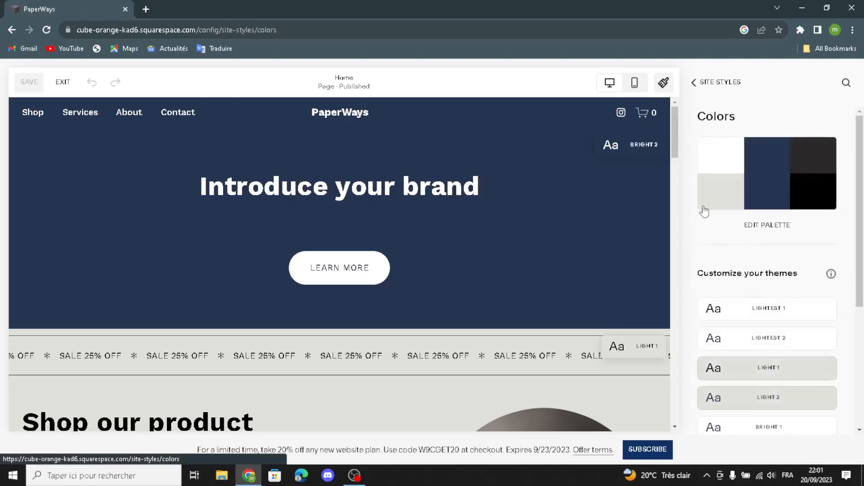
pyautogui.scroll(-5, 725, 358)
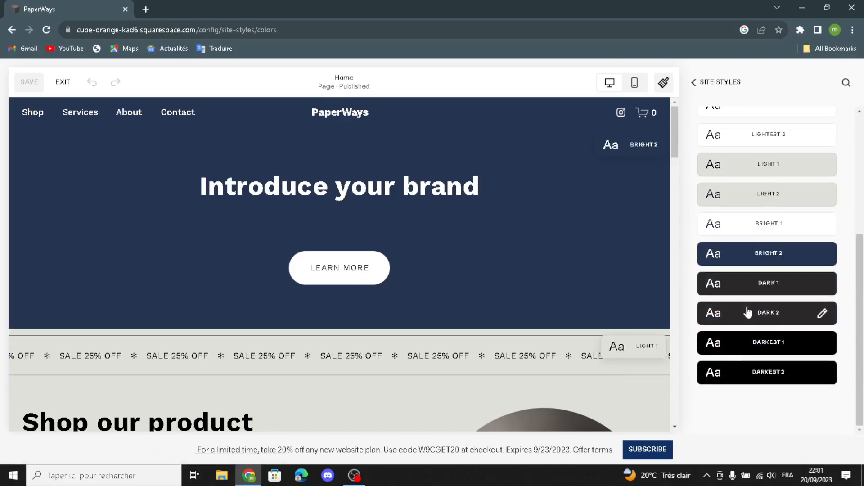
# Step: Open the Bright 2 theme for editing, review its header, sitewide and text colour options, and return to Site Styles
pyautogui.click(756, 264)
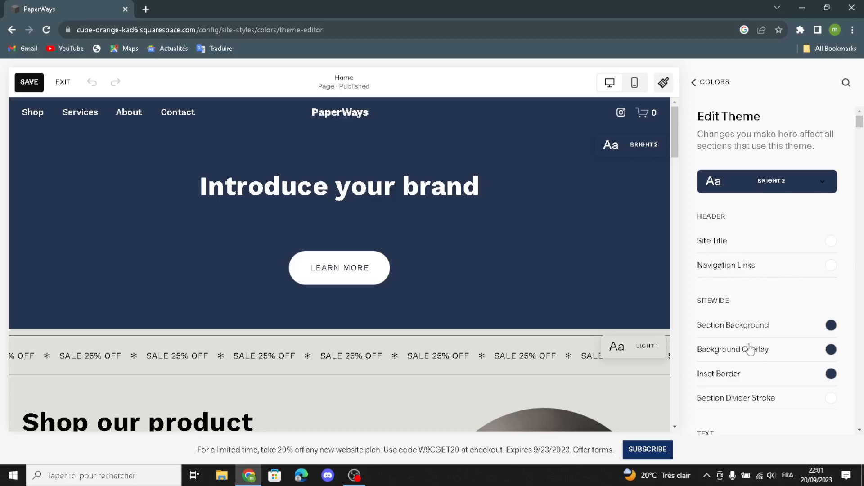
pyautogui.scroll(-1, 749, 350)
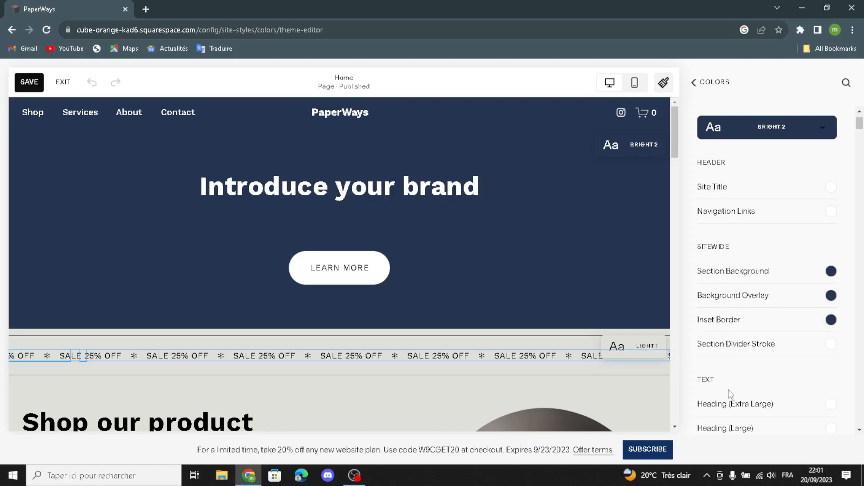
pyautogui.scroll(-3, 752, 376)
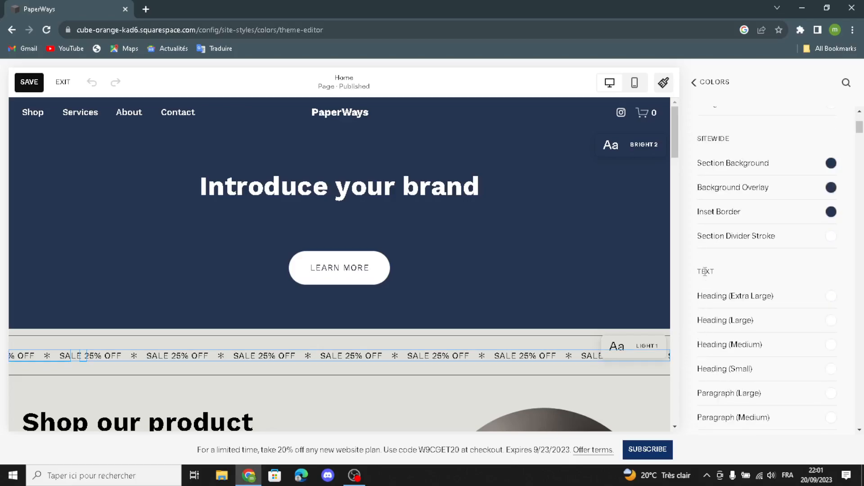
pyautogui.scroll(-4, 710, 396)
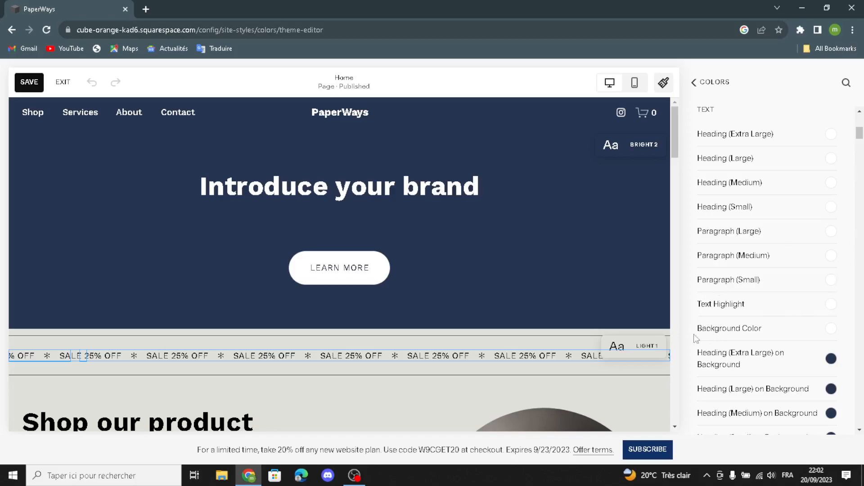
pyautogui.scroll(-1, 733, 336)
pyautogui.scroll(1, 748, 270)
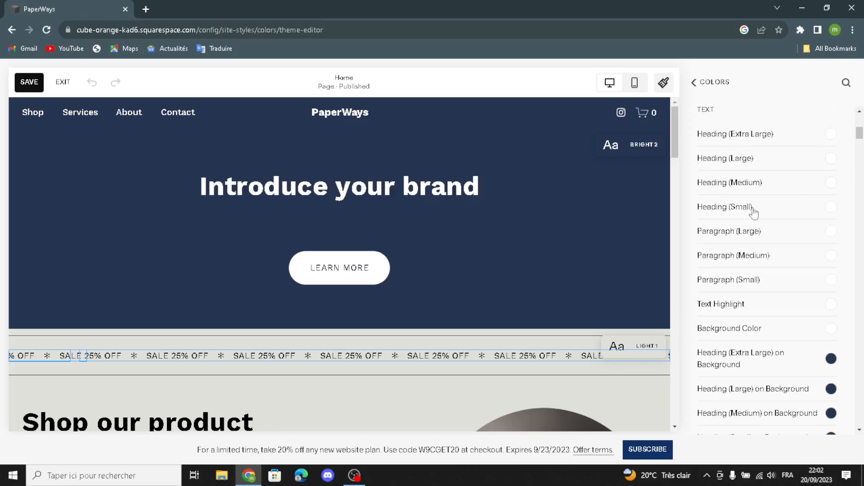
pyautogui.click(696, 83)
pyautogui.click(692, 82)
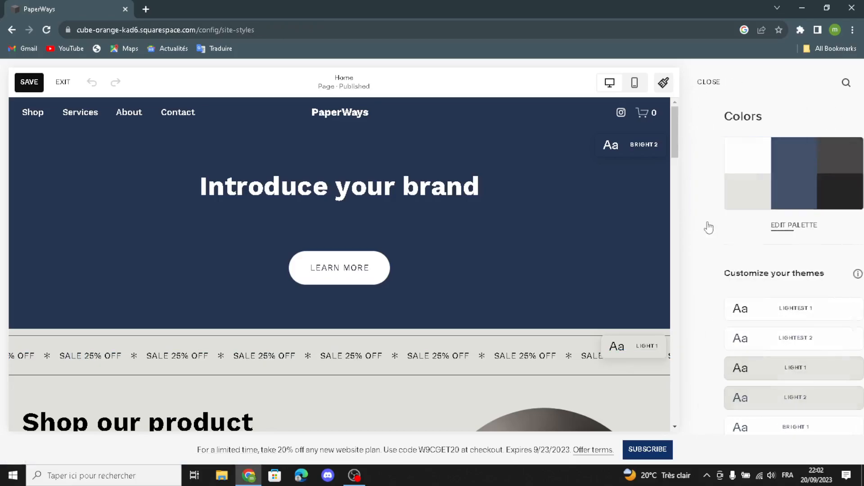
# Step: Set the site-wide animation speed to Medium and return to the Site Styles overview
pyautogui.click(720, 209)
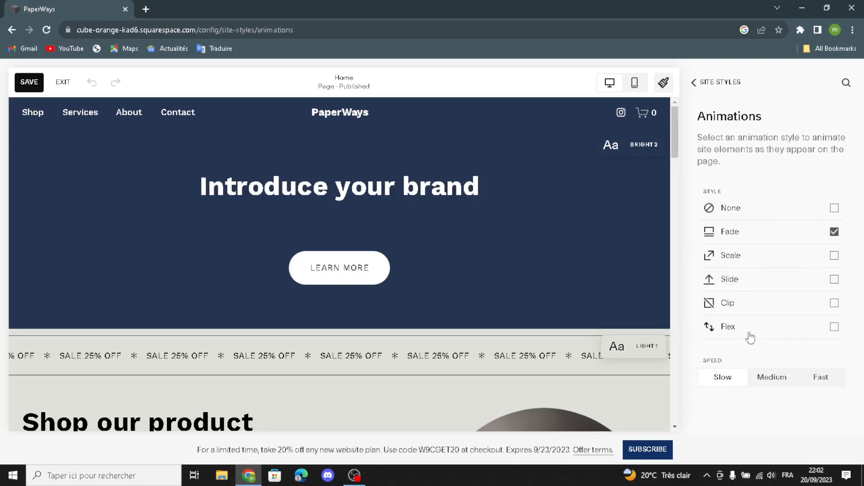
pyautogui.click(763, 384)
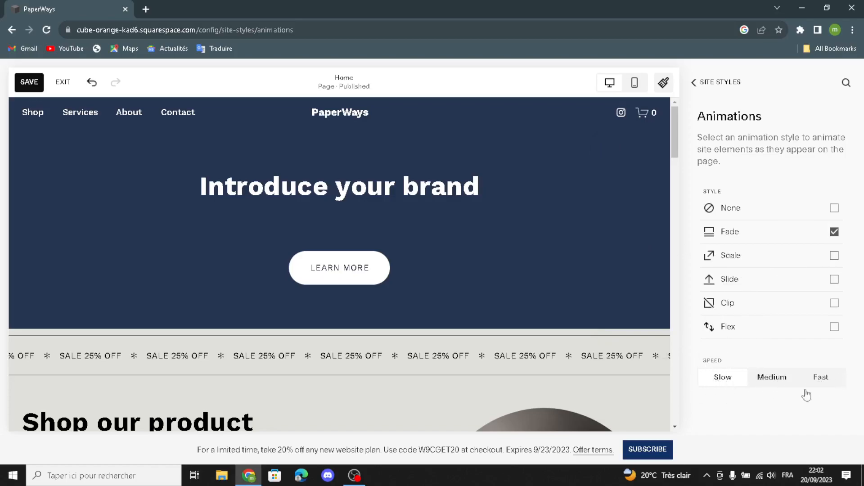
pyautogui.click(693, 87)
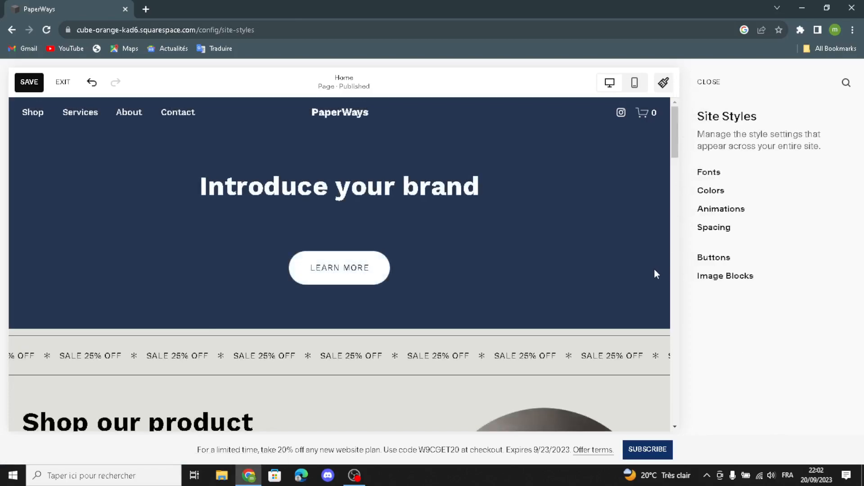
# Step: Review the site's Spacing settings and the primary button style options in Site Styles
pyautogui.click(702, 229)
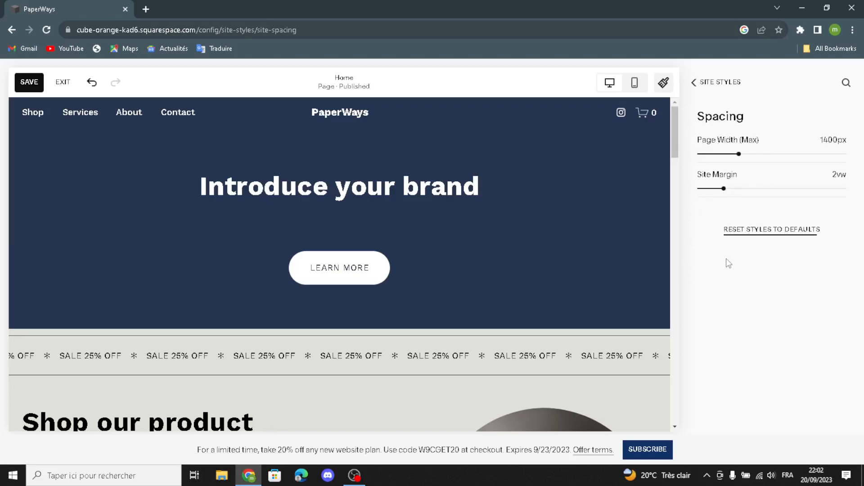
pyautogui.click(693, 82)
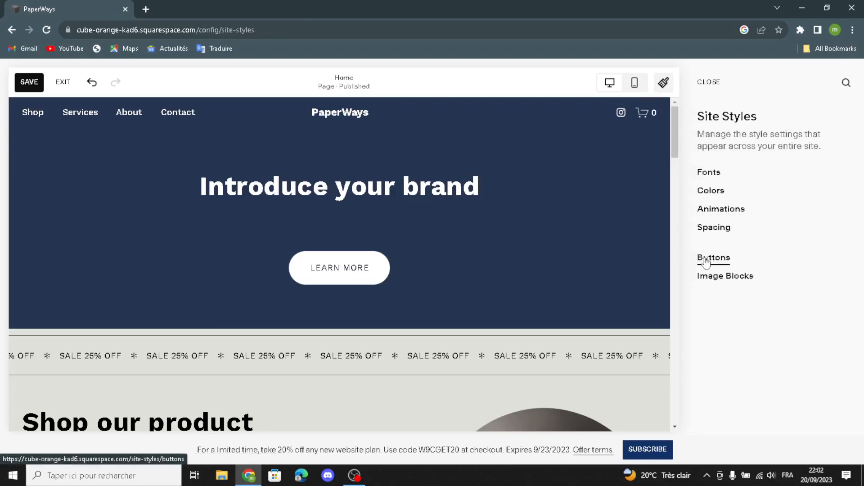
pyautogui.click(705, 260)
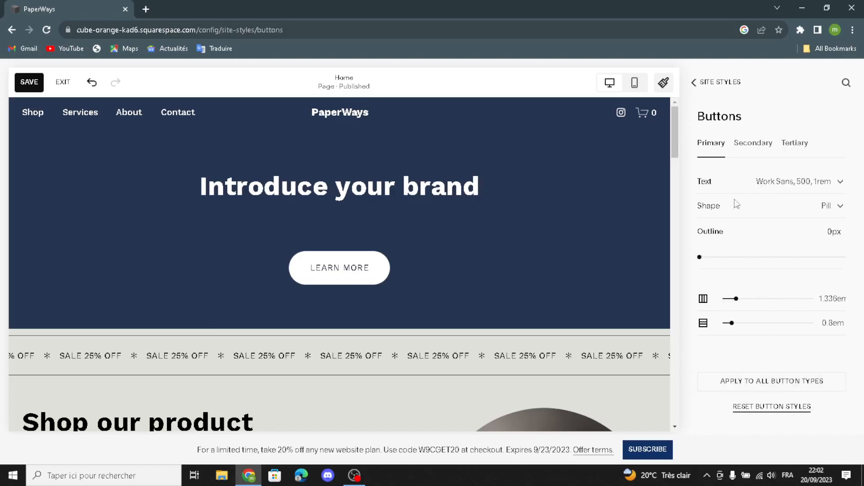
pyautogui.click(694, 82)
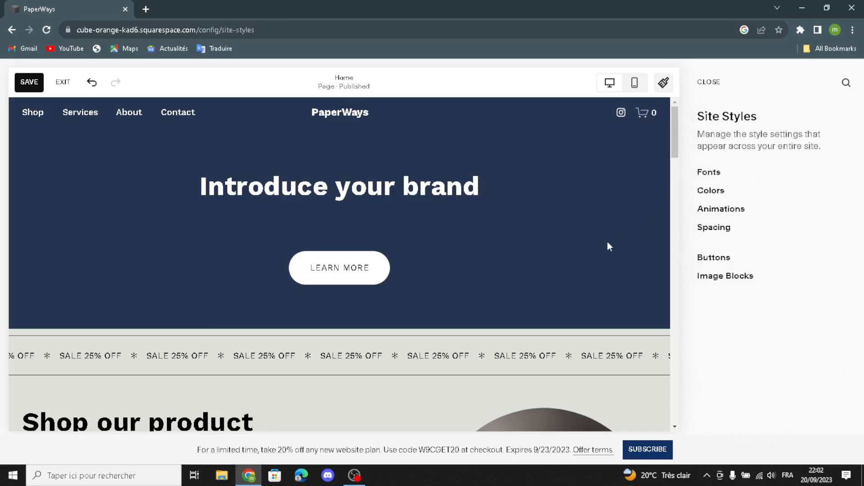
# Step: Review the Image Blocks style settings and close Site Styles
pyautogui.click(709, 276)
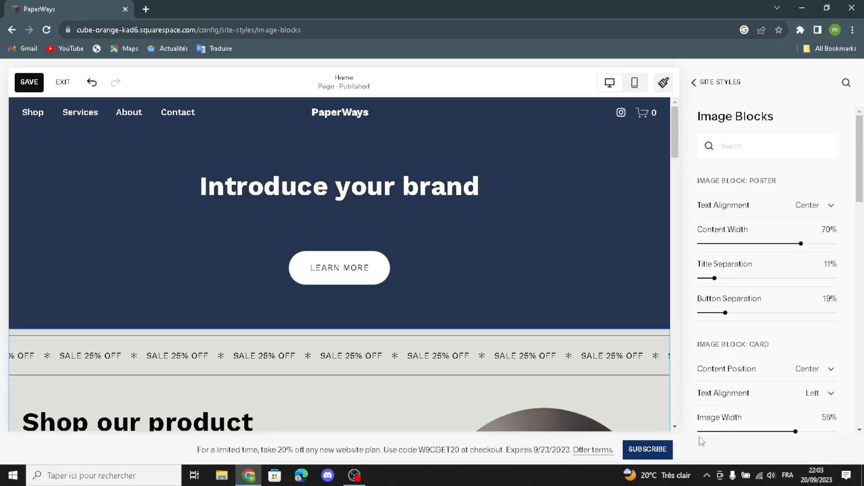
pyautogui.click(693, 90)
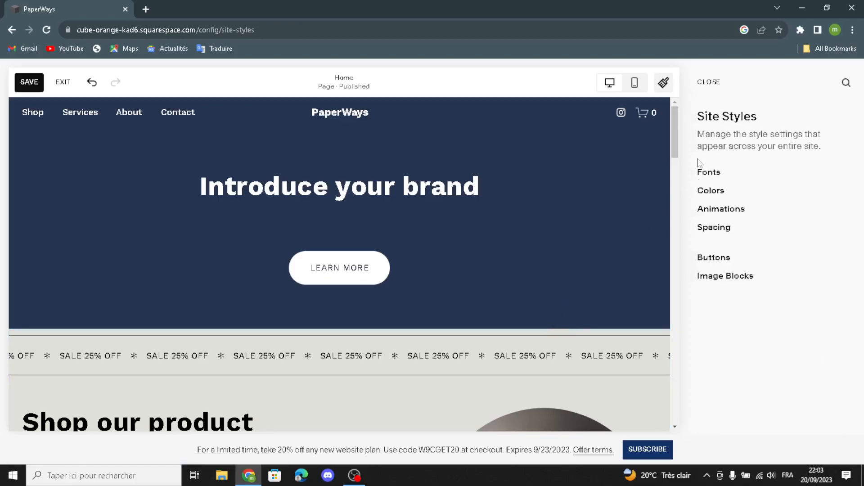
pyautogui.click(709, 82)
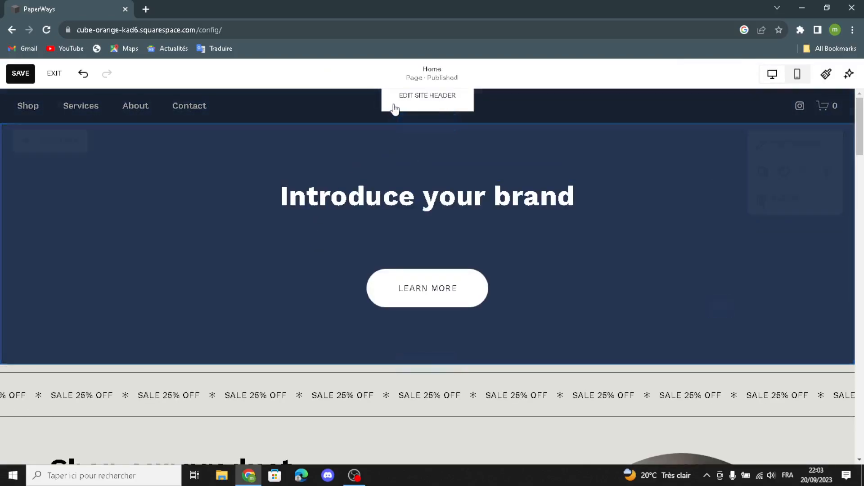
# Step: Open the site header for editing and review the site title, logo and mobile logo options
pyautogui.click(394, 107)
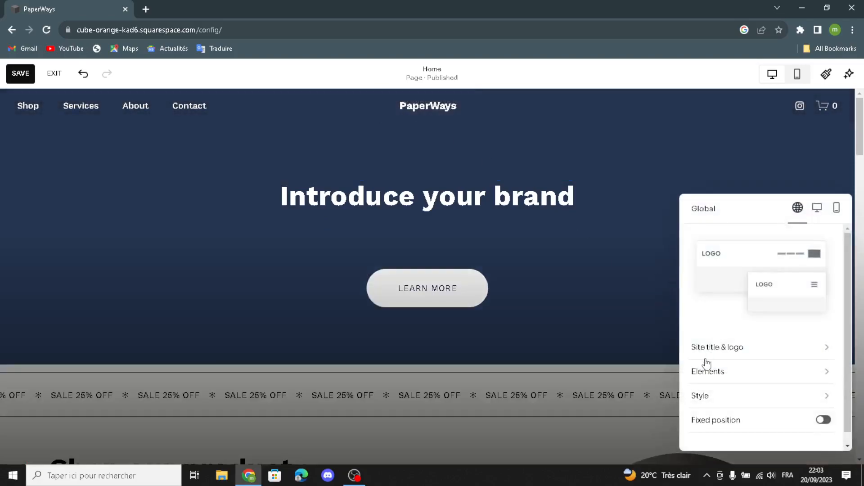
pyautogui.click(716, 349)
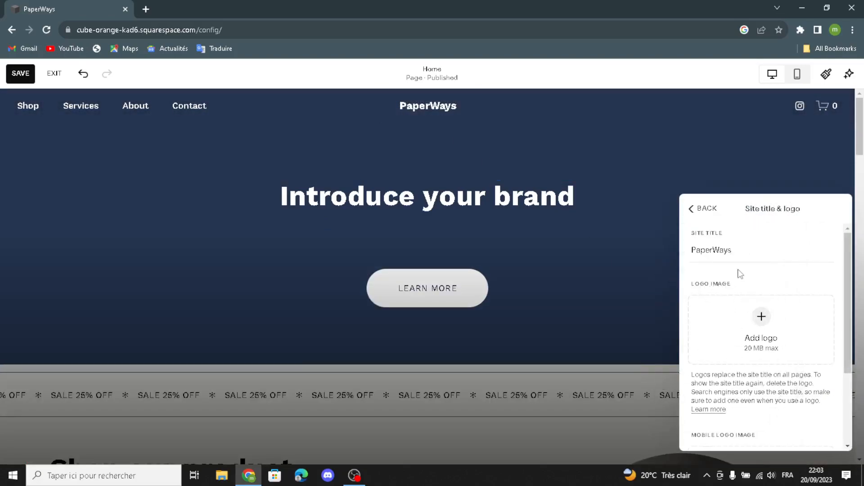
pyautogui.click(740, 253)
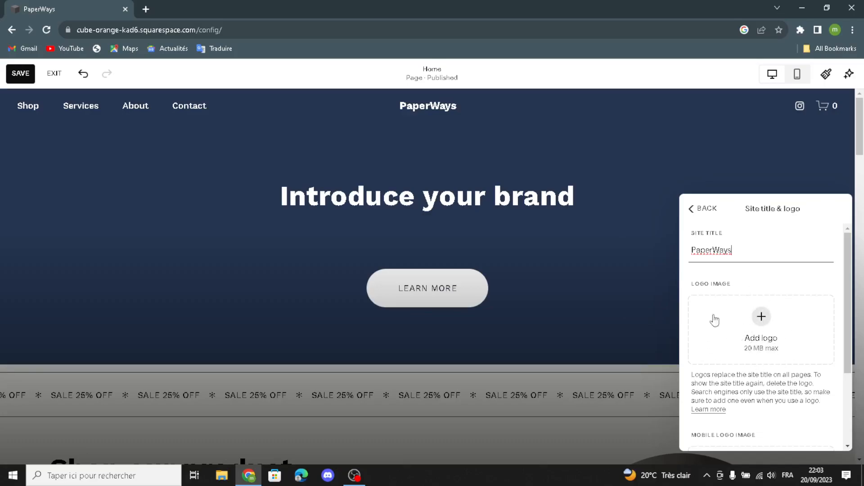
pyautogui.scroll(-3, 765, 362)
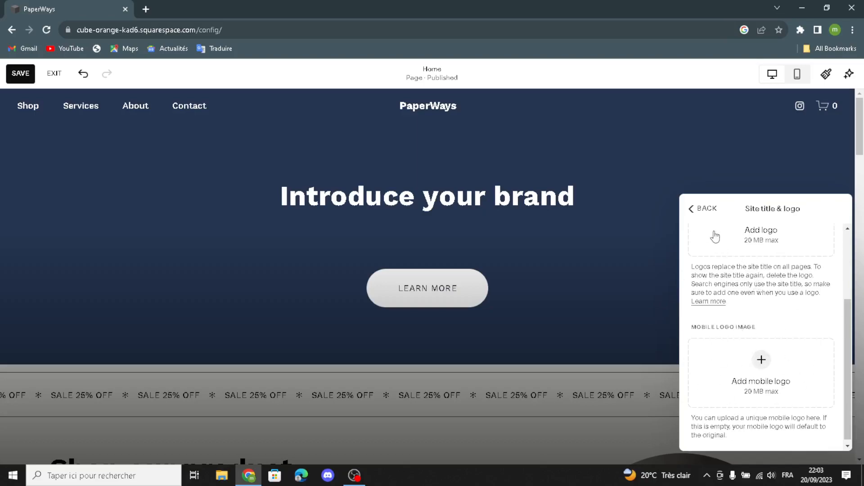
pyautogui.click(693, 209)
# Step: Enable the button in the site header's elements
pyautogui.click(705, 373)
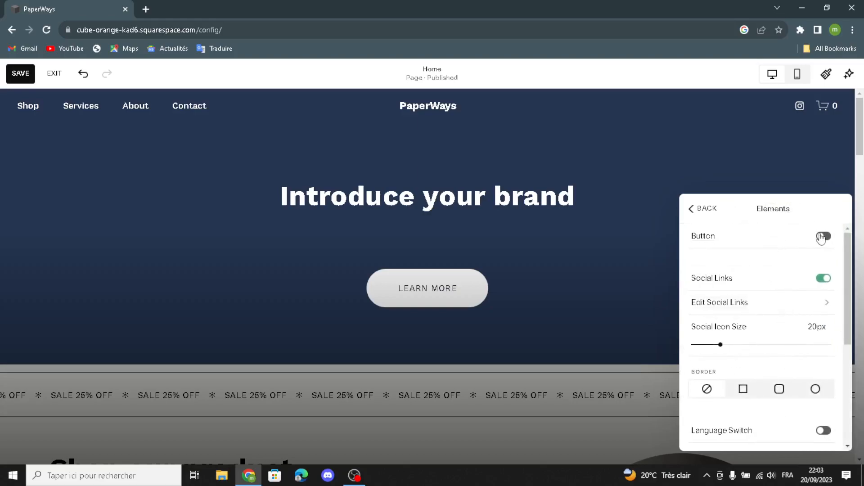
pyautogui.click(823, 236)
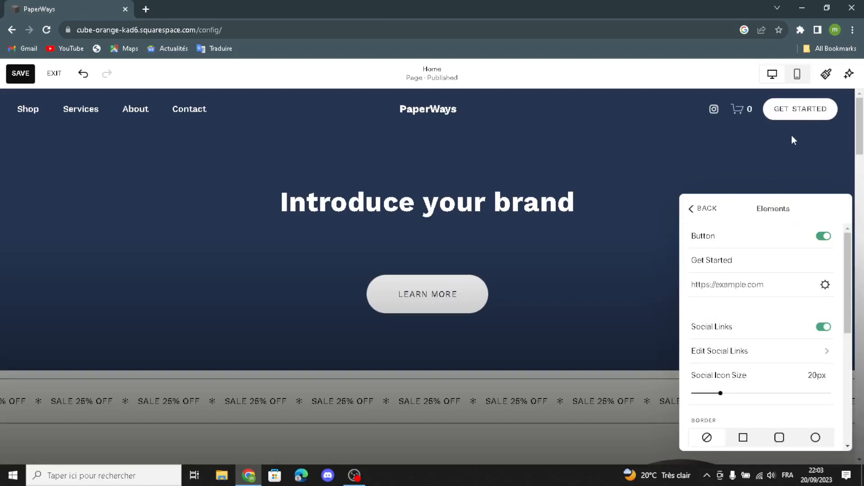
pyautogui.doubleClick(740, 261)
pyautogui.click(756, 270)
# Step: Change the header's cart icon to the solid black shopping bag with handles
pyautogui.scroll(-2, 739, 407)
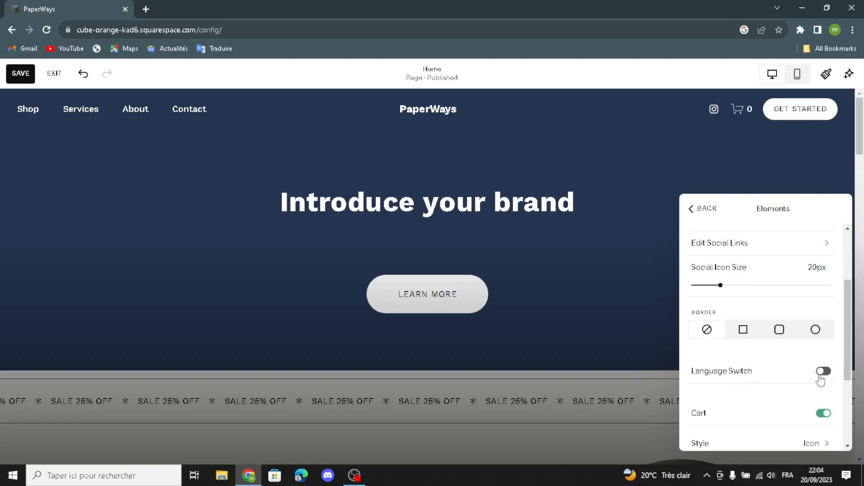
pyautogui.scroll(-1, 754, 422)
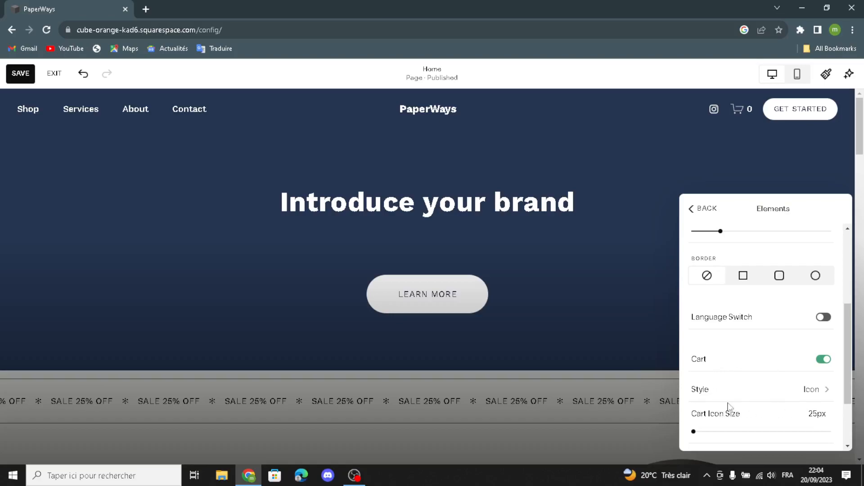
pyautogui.click(773, 396)
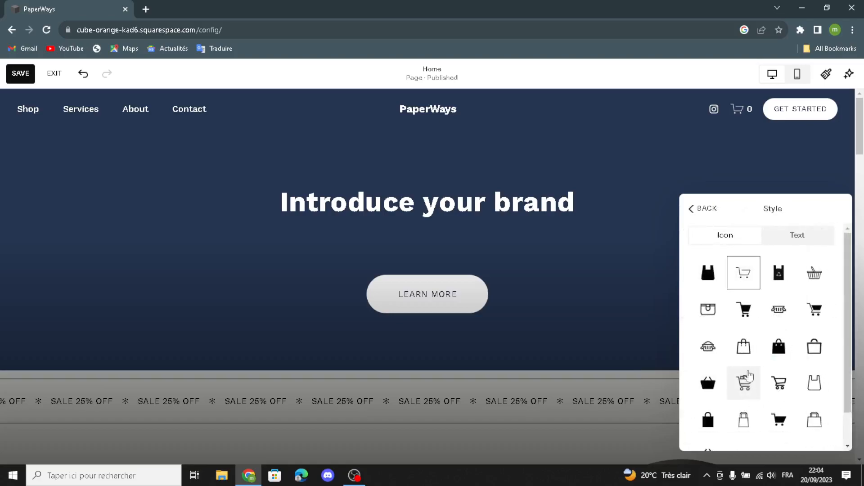
pyautogui.click(715, 277)
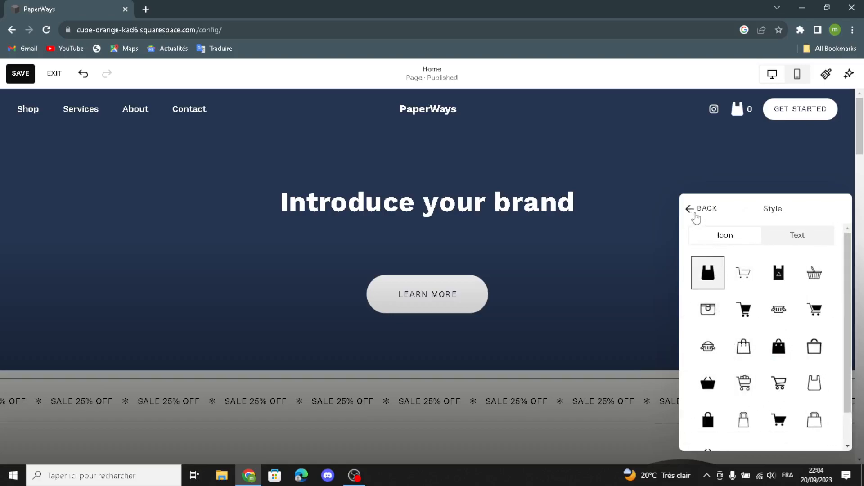
pyautogui.click(696, 215)
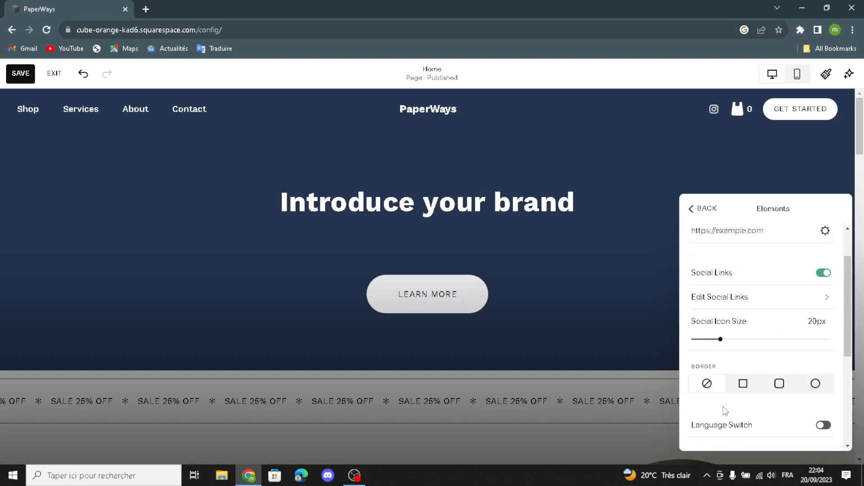
# Step: Review the header cart's icon size, border and empty-cart display options, and leave the Elements settings
pyautogui.scroll(-4, 720, 391)
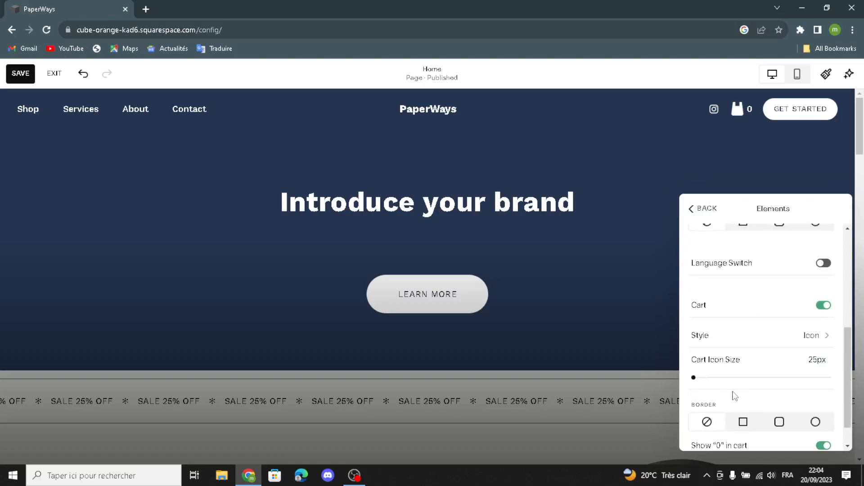
pyautogui.scroll(-1, 721, 390)
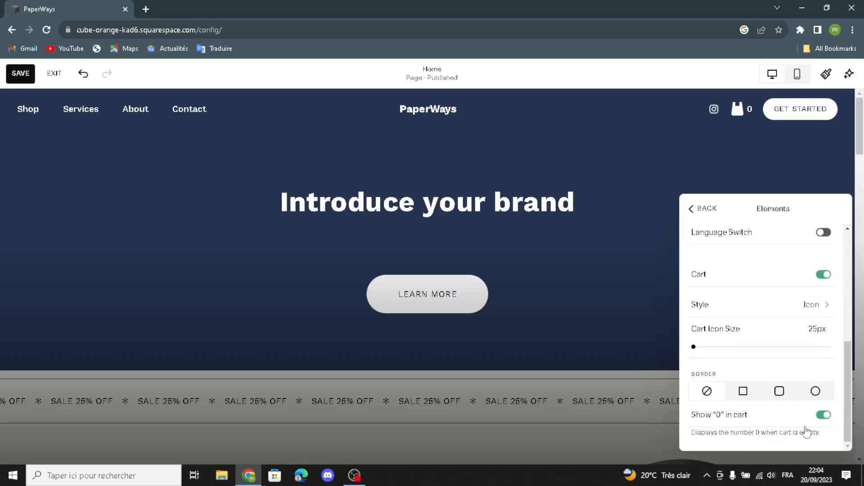
pyautogui.click(694, 207)
# Step: Close the header editor, start adding a section to the homepage, and browse the section categories and Intro layouts
pyautogui.click(725, 156)
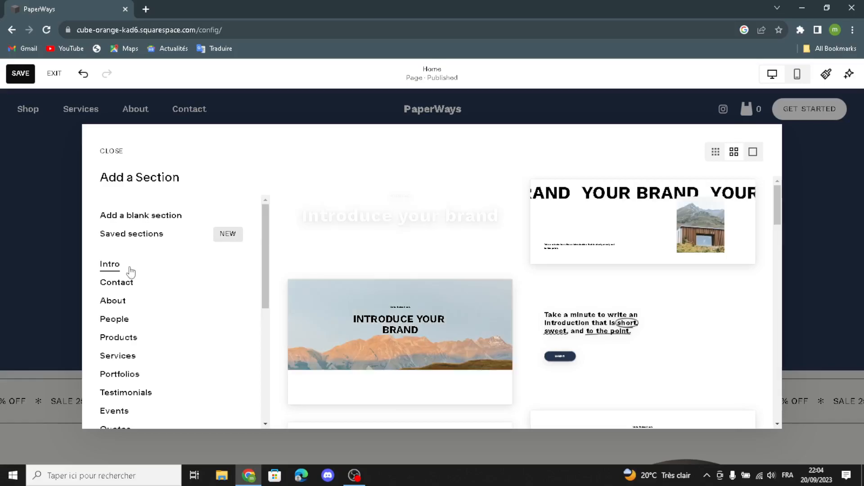
pyautogui.scroll(-5, 143, 322)
pyautogui.scroll(5, 108, 212)
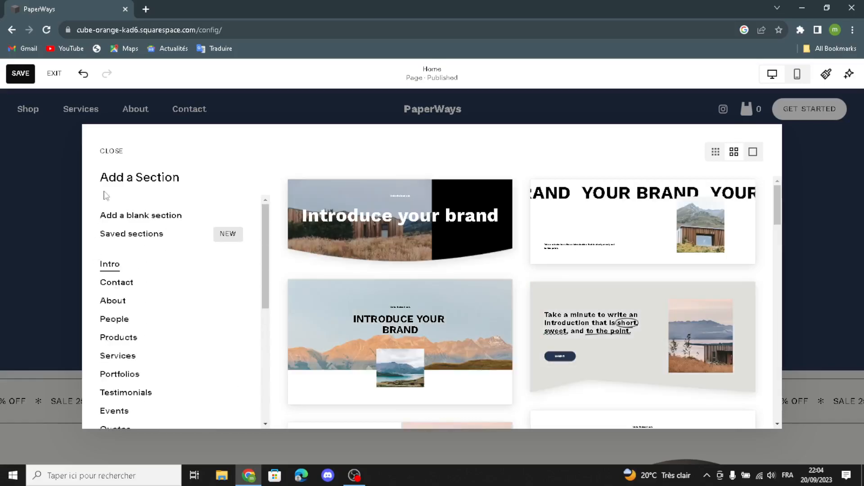
# Step: Close the section library without adding anything and review the text formatting options of the "Introduce your brand" heading
pyautogui.click(119, 155)
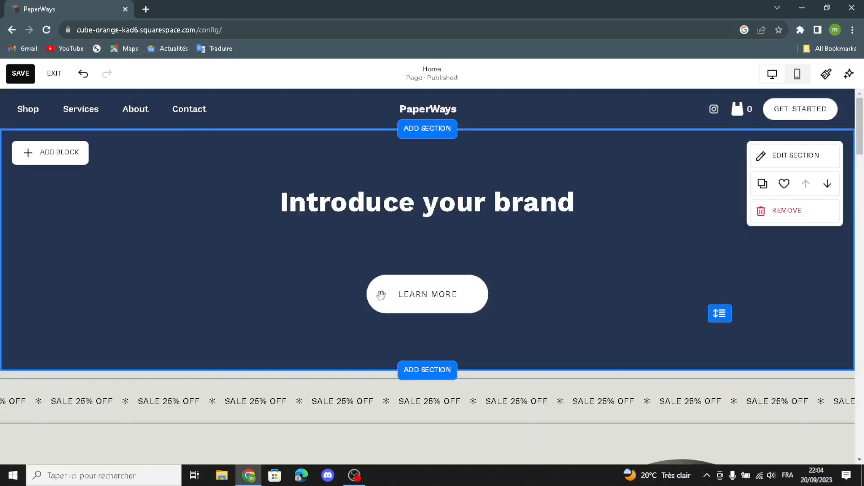
pyautogui.click(401, 218)
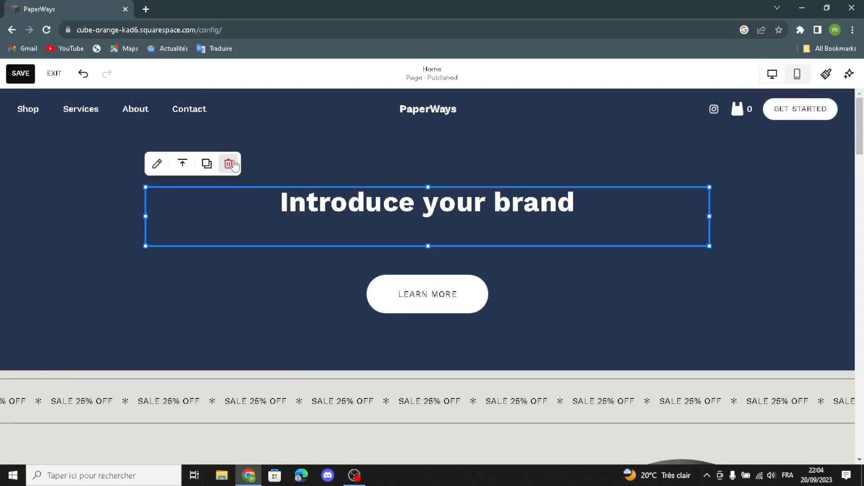
pyautogui.click(158, 164)
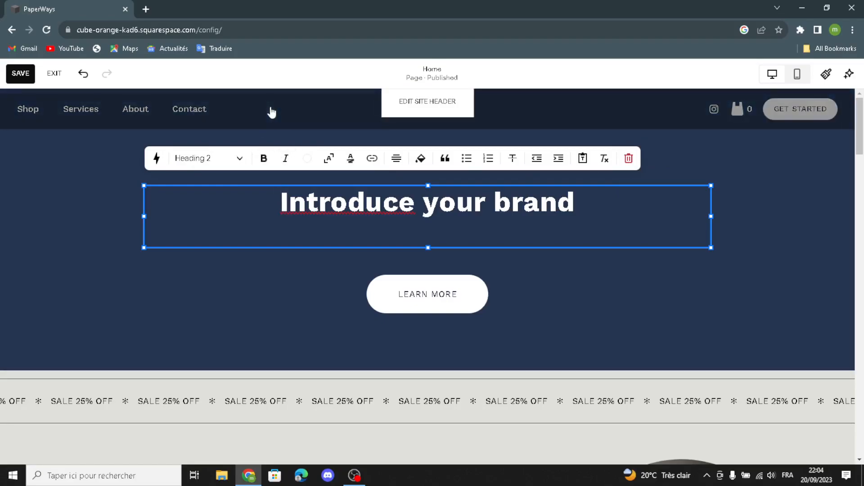
pyautogui.click(261, 122)
pyautogui.click(162, 161)
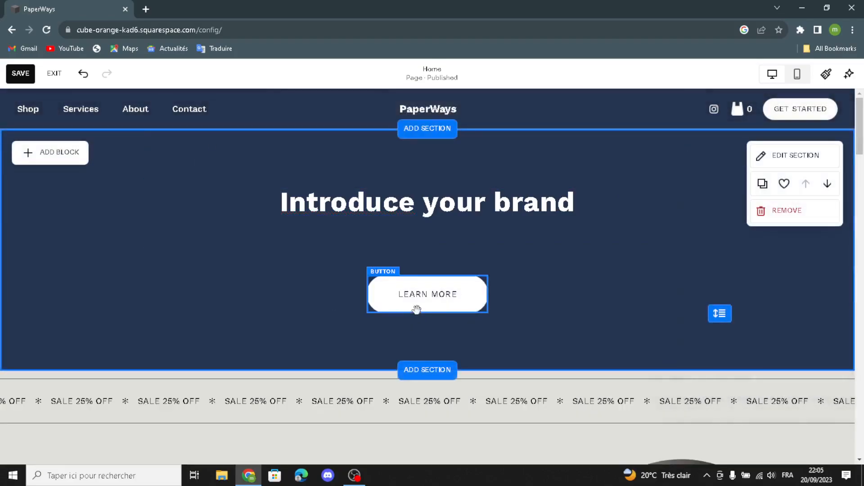
# Step: Review the text and link settings of the intro section's Learn More button, and leave its editor
pyautogui.click(415, 293)
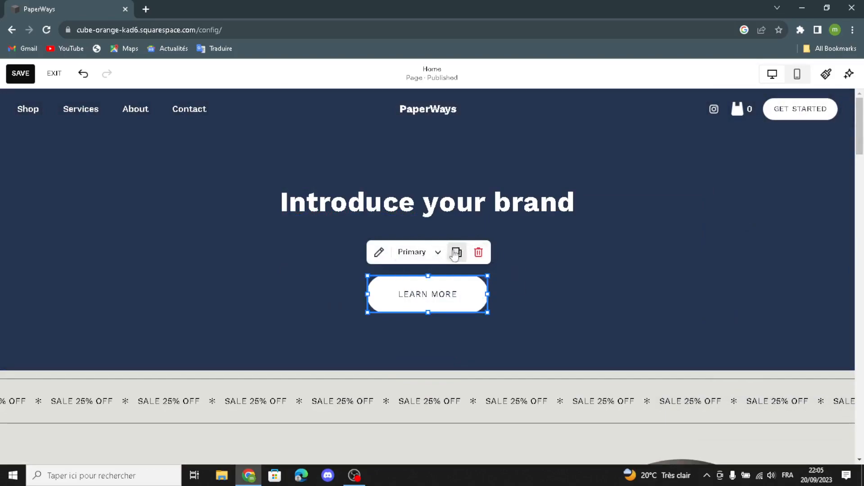
pyautogui.click(388, 253)
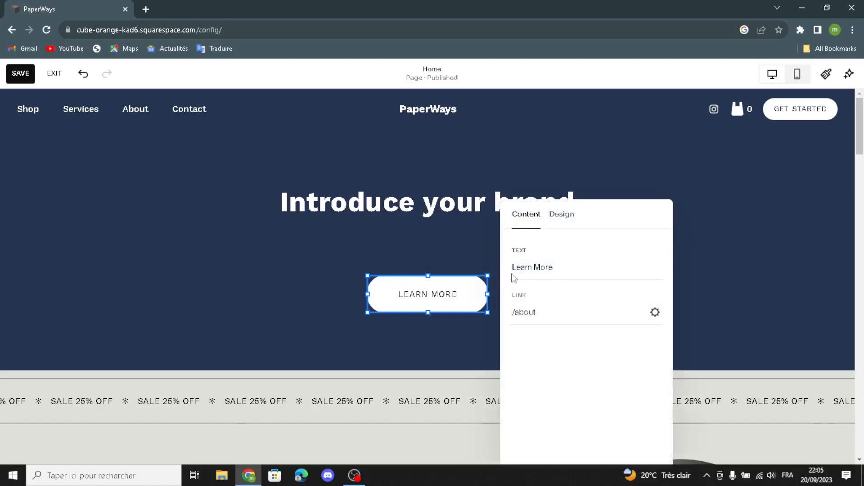
pyautogui.moveTo(567, 267); pyautogui.dragTo(591, 269)
pyautogui.click(549, 309)
pyautogui.click(549, 351)
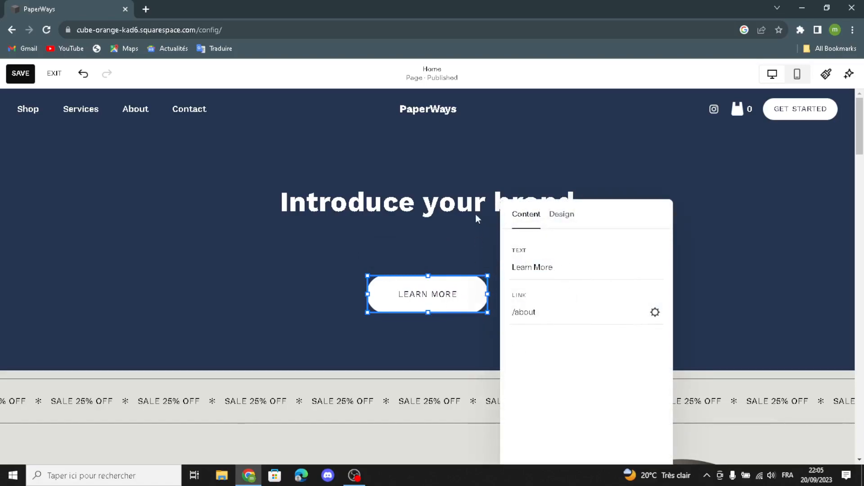
pyautogui.click(446, 157)
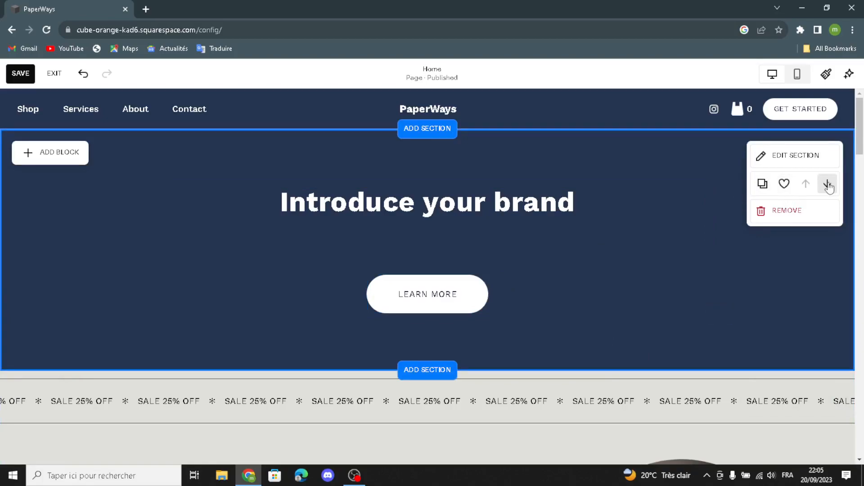
# Step: Open the intro section's settings and review its grid, height, alignment and styling format options
pyautogui.click(795, 158)
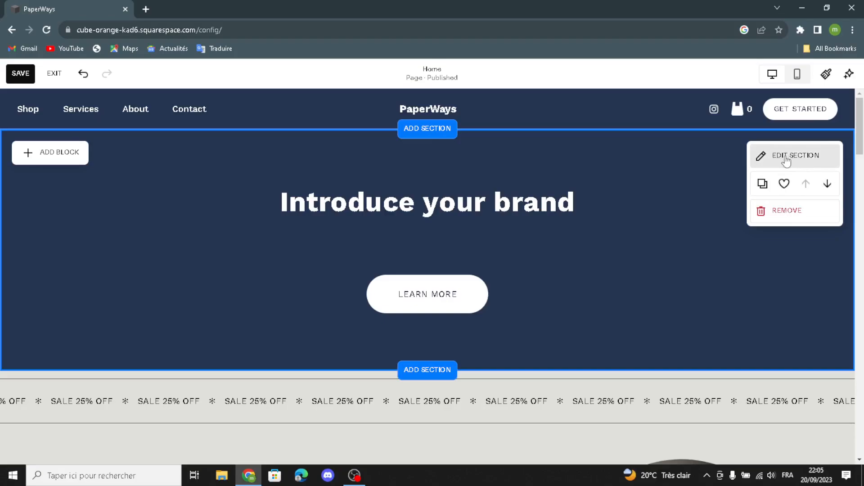
pyautogui.scroll(-1, 730, 297)
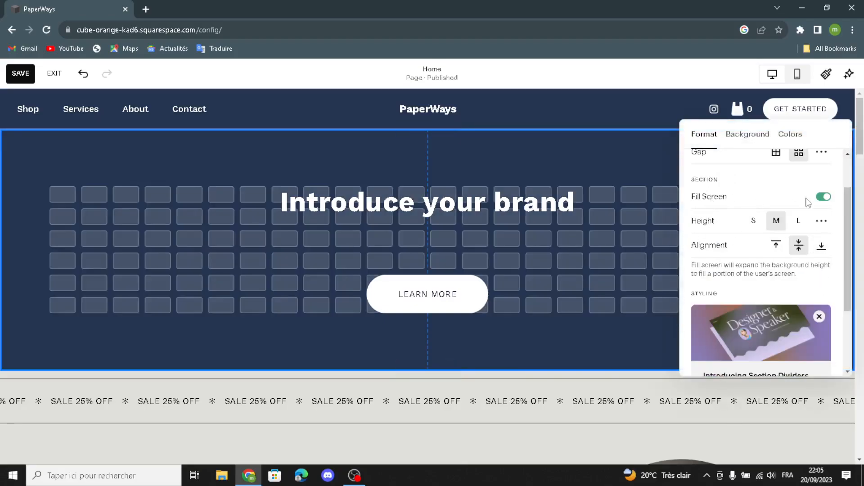
pyautogui.scroll(1, 781, 226)
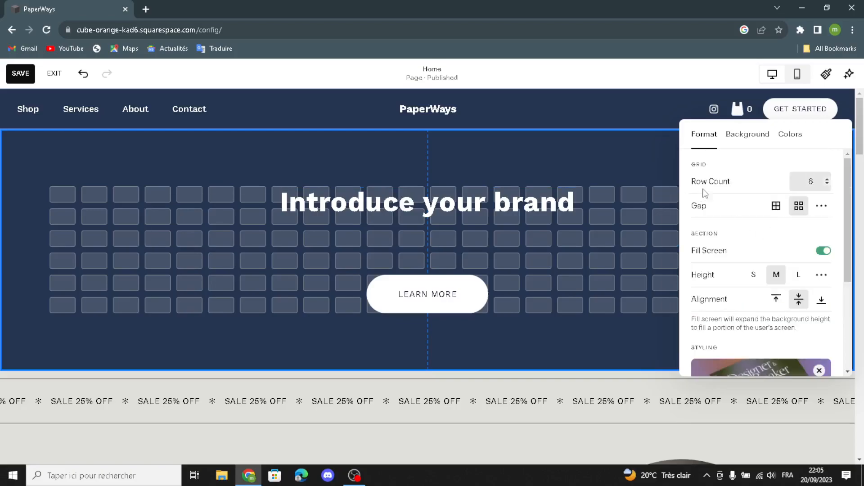
pyautogui.scroll(-3, 760, 297)
pyautogui.scroll(2, 760, 298)
# Step: Apply the dark floating-particles background art to the intro section, look through its color themes, and close the section settings
pyautogui.click(747, 134)
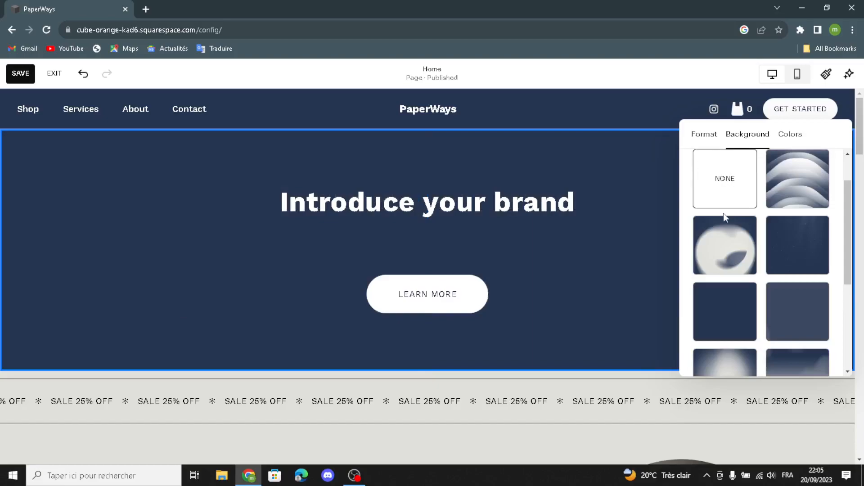
pyautogui.click(788, 262)
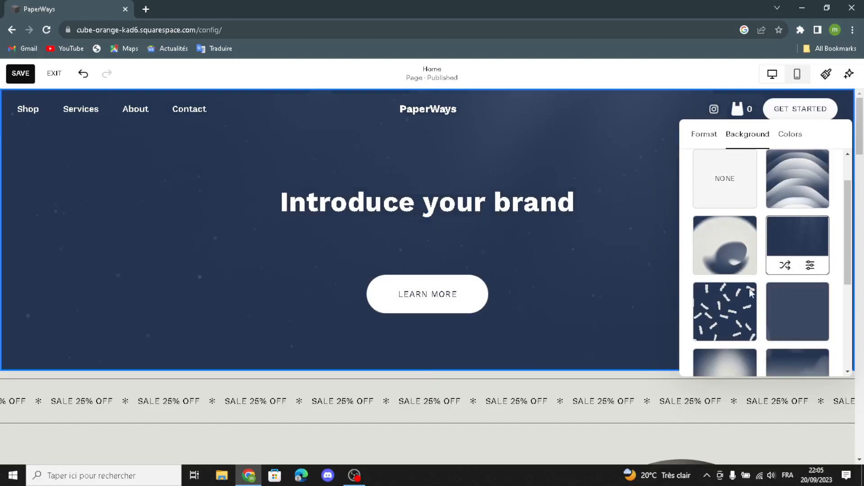
pyautogui.click(790, 134)
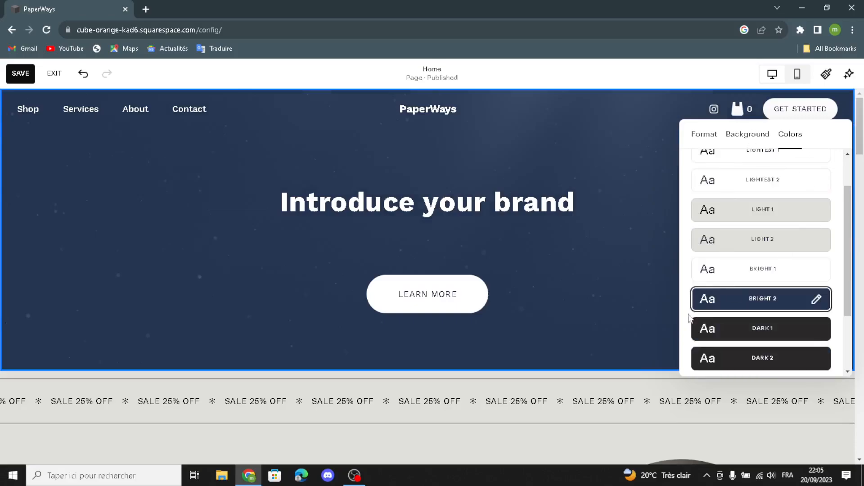
pyautogui.scroll(-1, 755, 317)
pyautogui.click(622, 126)
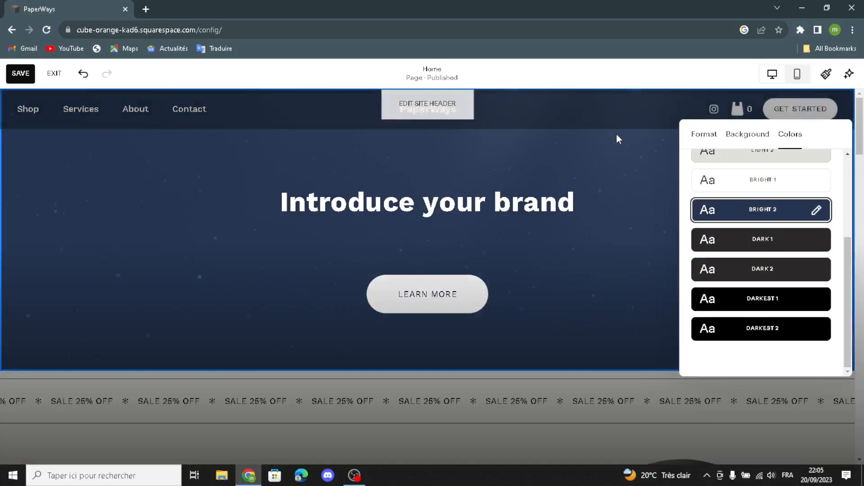
pyautogui.click(576, 167)
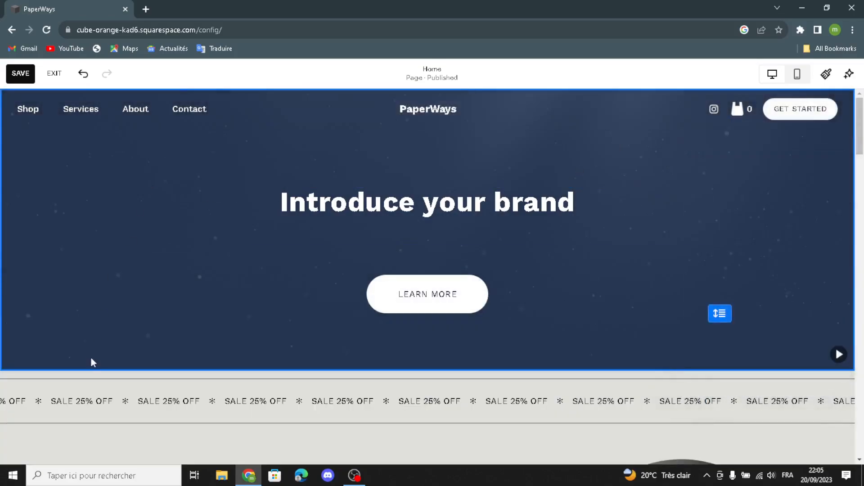
# Step: Look over the blocks available for the intro section and close the list without adding one
pyautogui.scroll(-3, 87, 228)
pyautogui.scroll(3, 117, 241)
pyautogui.click(64, 157)
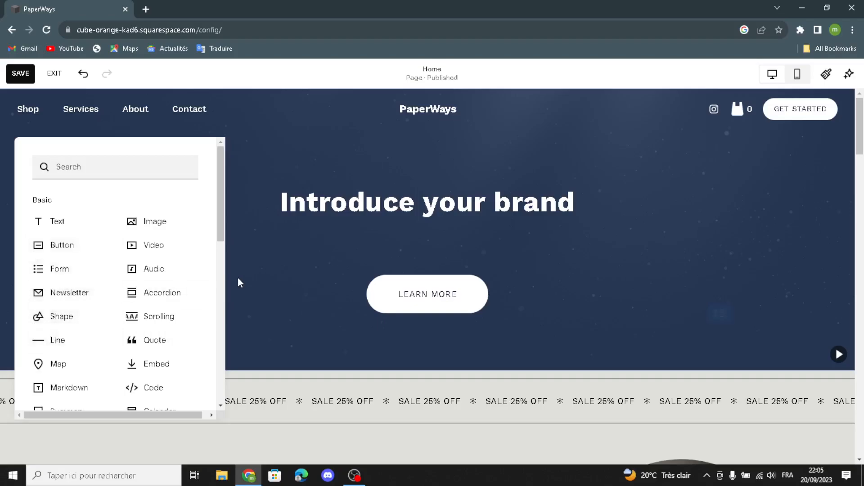
pyautogui.click(269, 264)
# Step: Delete the arch-shaped red vase image from the "Shop our product" section
pyautogui.scroll(-6, 275, 277)
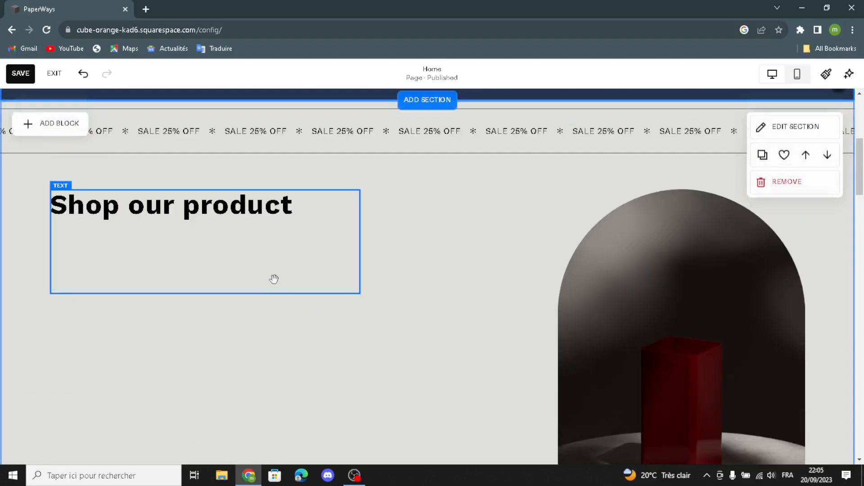
pyautogui.scroll(-1, 269, 288)
pyautogui.scroll(-1, 500, 279)
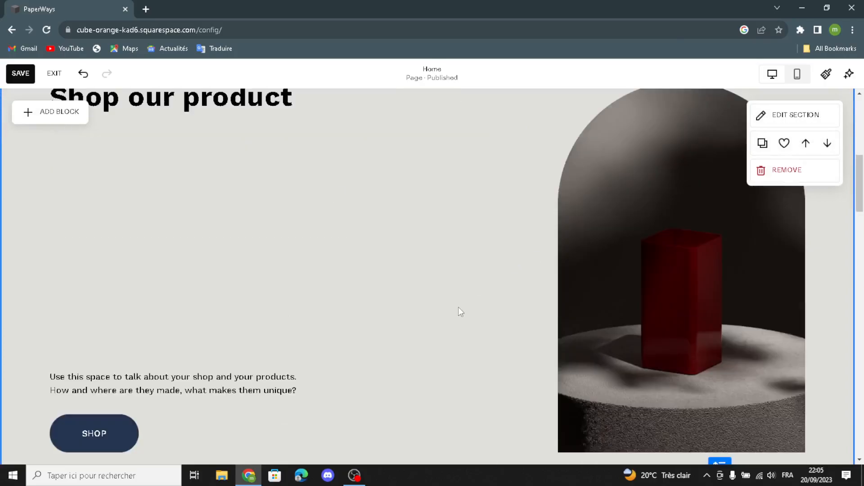
pyautogui.click(680, 287)
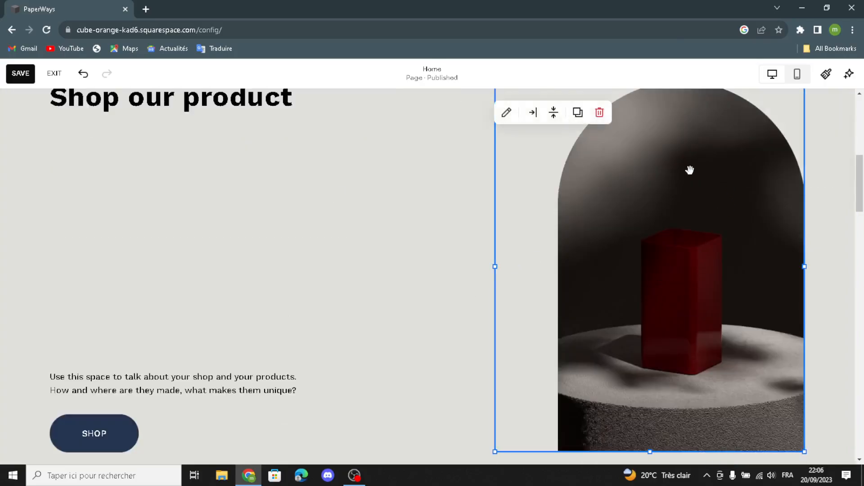
pyautogui.click(599, 115)
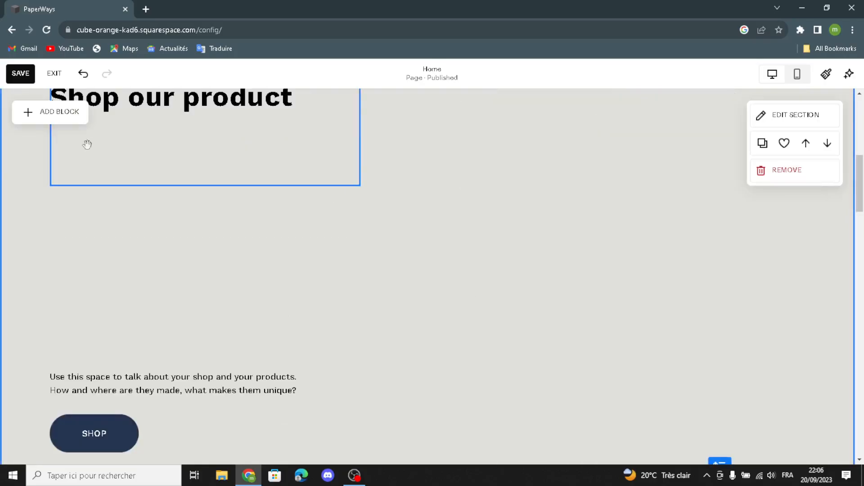
# Step: Add an image block to the "Shop our product" section and place it in the empty area opposite the text
pyautogui.click(43, 116)
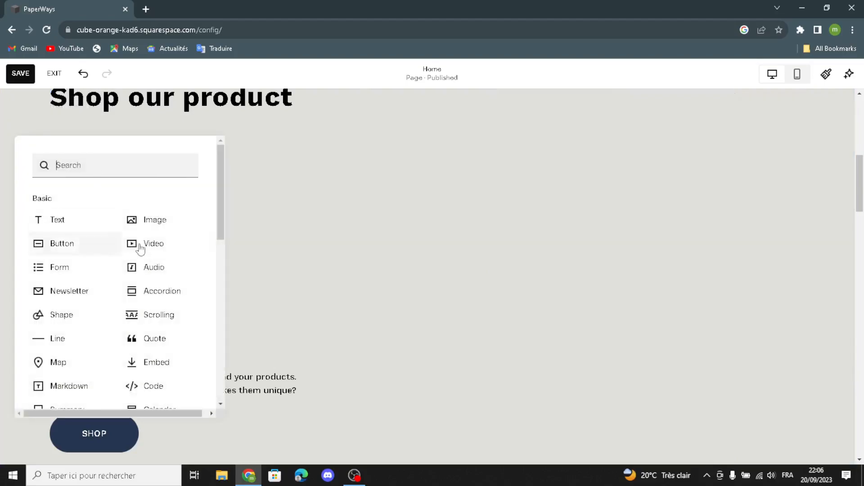
pyautogui.click(157, 223)
pyautogui.moveTo(162, 190); pyautogui.dragTo(661, 225)
# Step: Search the free stock images for "stationery and paper goods" and insert the laptop and open notebook photo into the image block
pyautogui.click(663, 238)
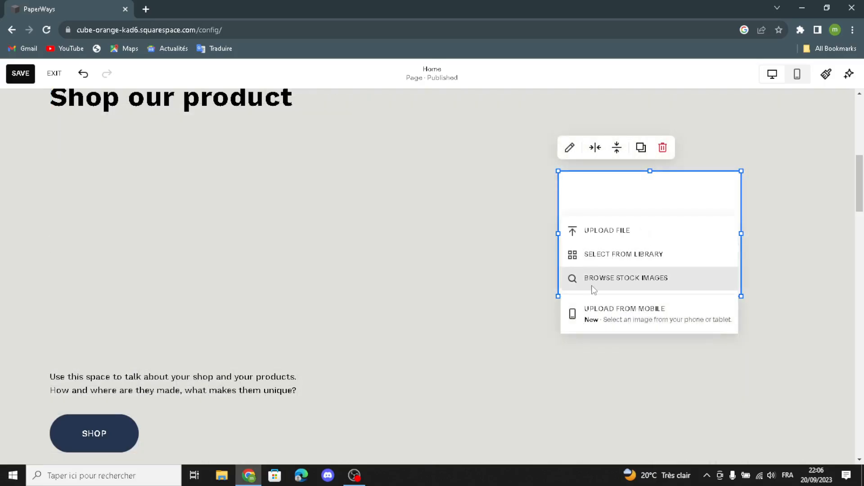
pyautogui.click(601, 282)
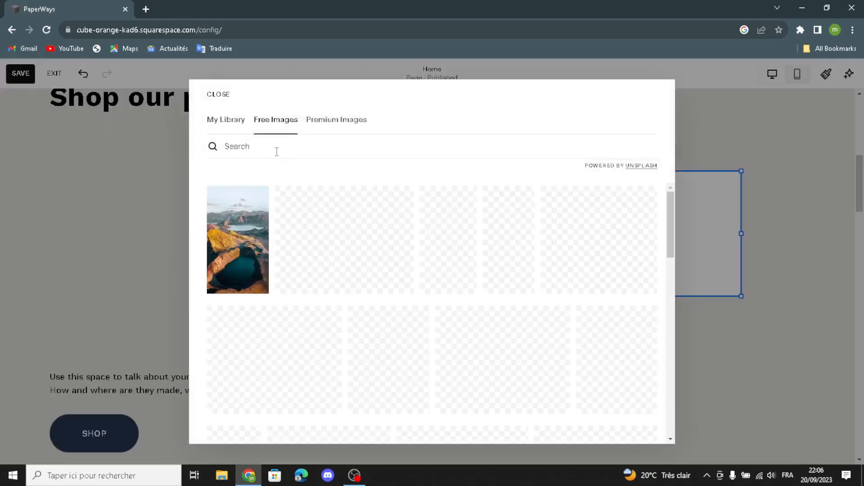
pyautogui.click(277, 152)
pyautogui.write('stationery and paper goods')
pyautogui.press('Return')
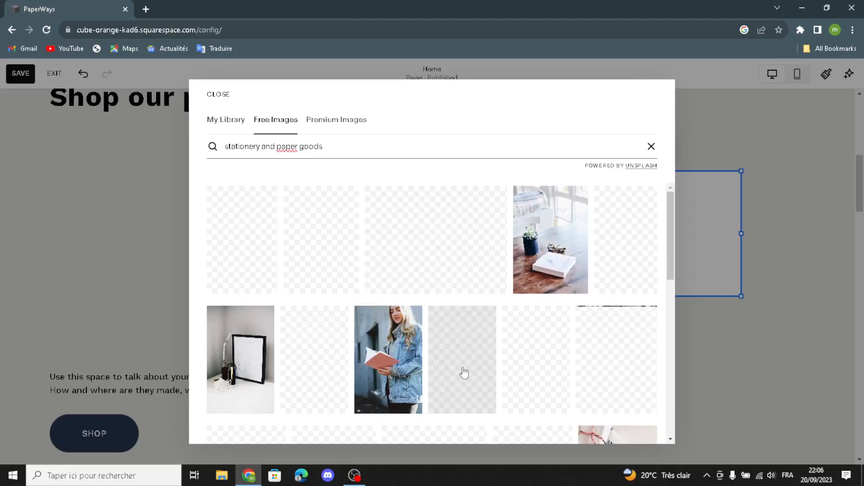
pyautogui.scroll(-3, 469, 342)
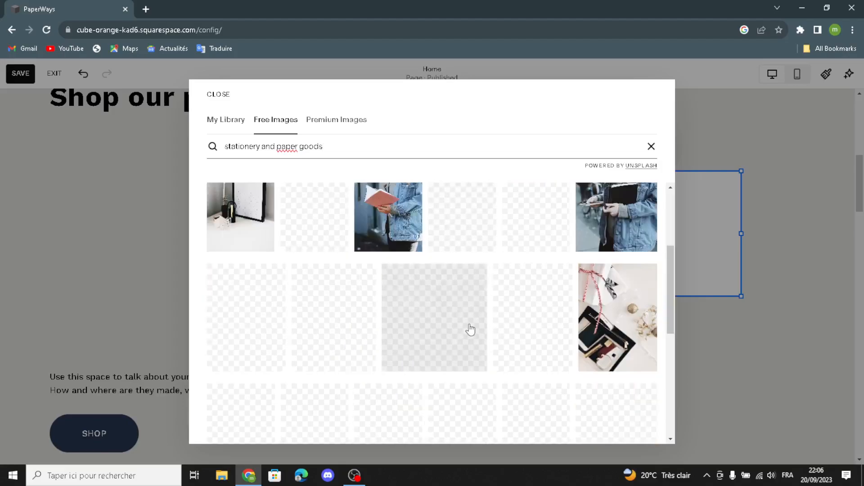
pyautogui.scroll(3, 470, 330)
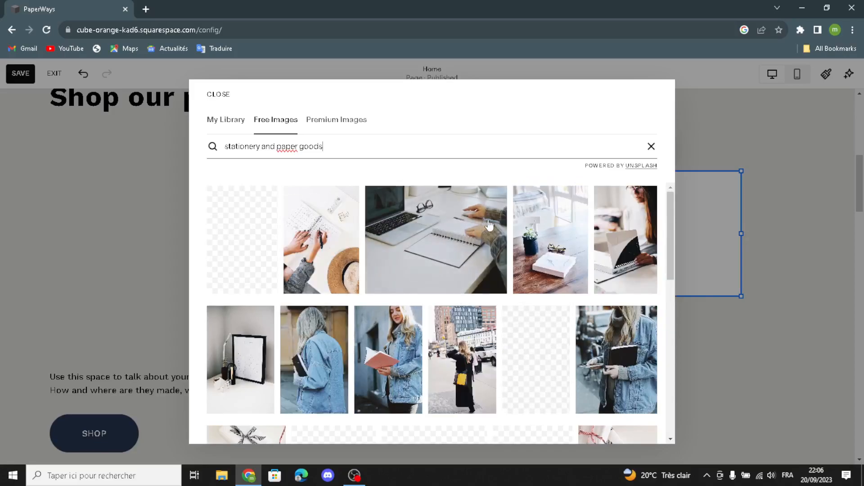
pyautogui.click(448, 245)
pyautogui.click(540, 299)
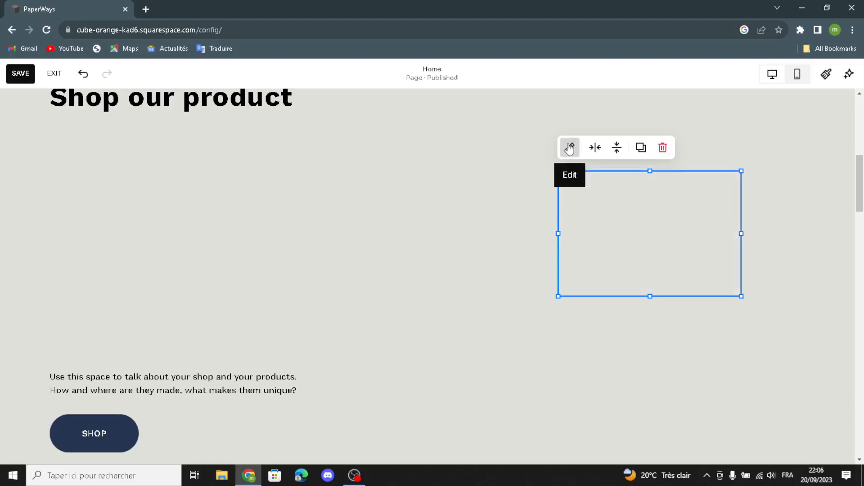
# Step: Review the new image's content and design settings, including fit, corner radius, overlay and lightbox, and close them
pyautogui.click(570, 148)
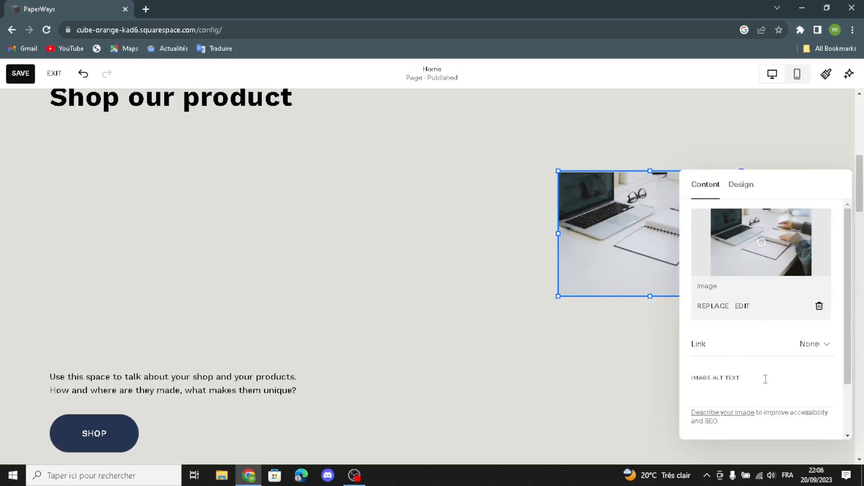
pyautogui.click(747, 187)
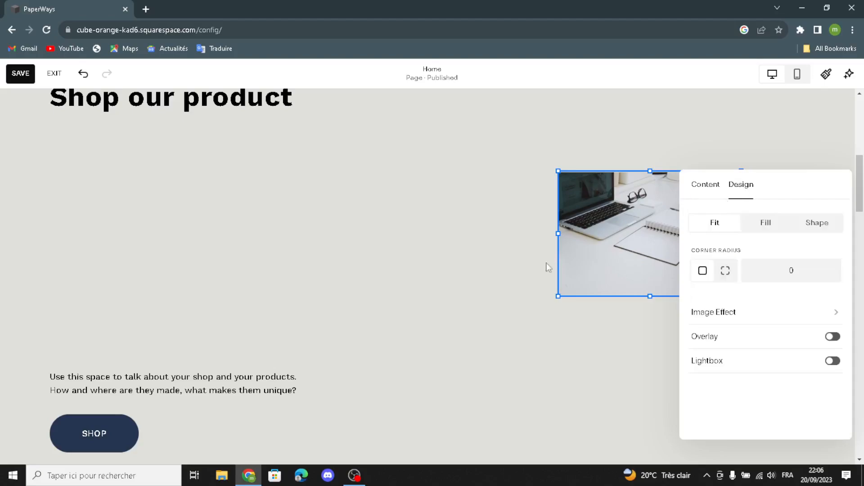
pyautogui.click(560, 297)
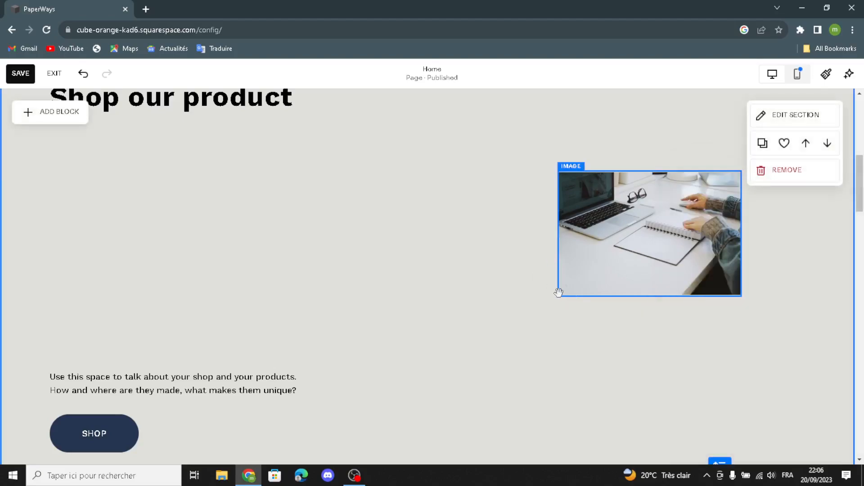
# Step: Enlarge the laptop and notebook image to about twice its width and reposition it beside the "Shop our product" heading
pyautogui.click(571, 236)
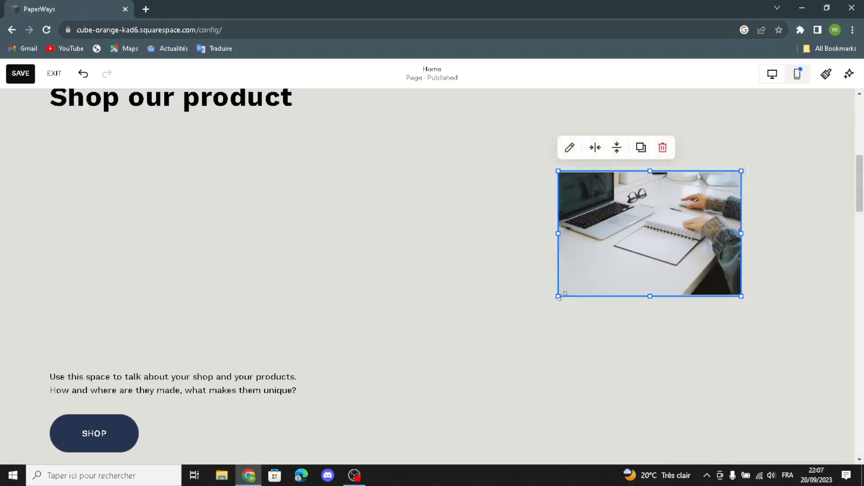
pyautogui.moveTo(547, 303); pyautogui.dragTo(373, 95)
pyautogui.moveTo(682, 262); pyautogui.dragTo(702, 224)
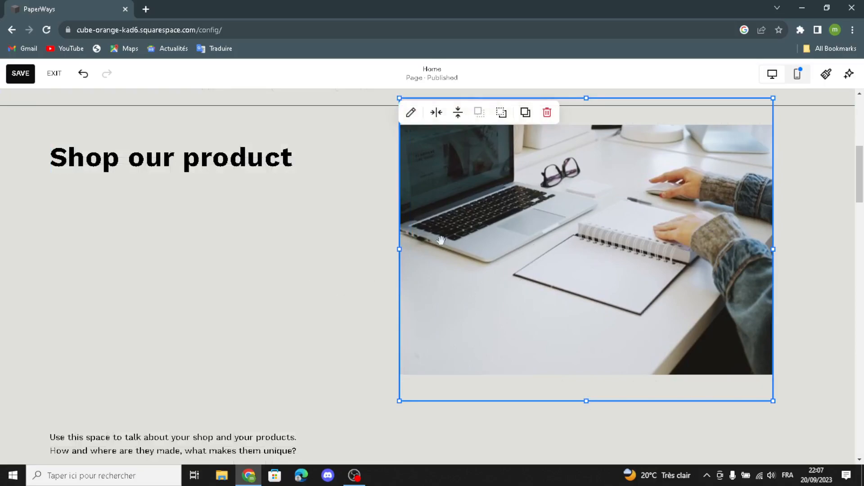
# Step: Examine the content items and design options of the Services section's accordion, and close its editor
pyautogui.scroll(-8, 367, 299)
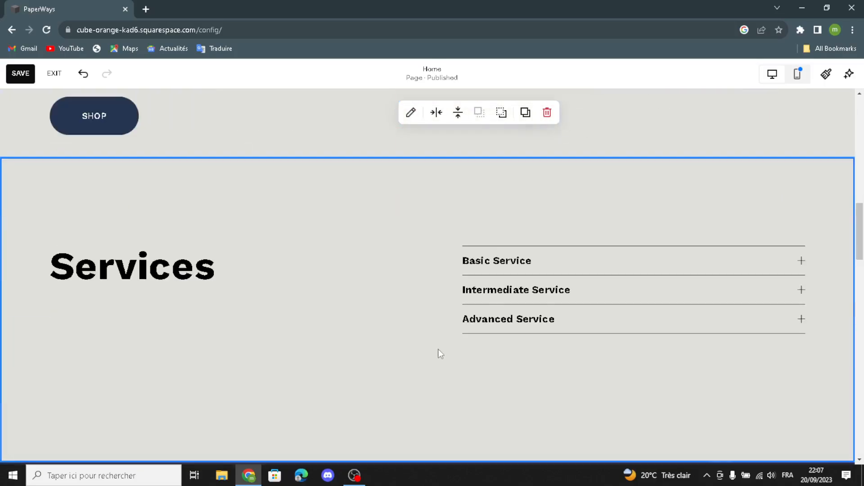
pyautogui.click(438, 349)
pyautogui.click(533, 282)
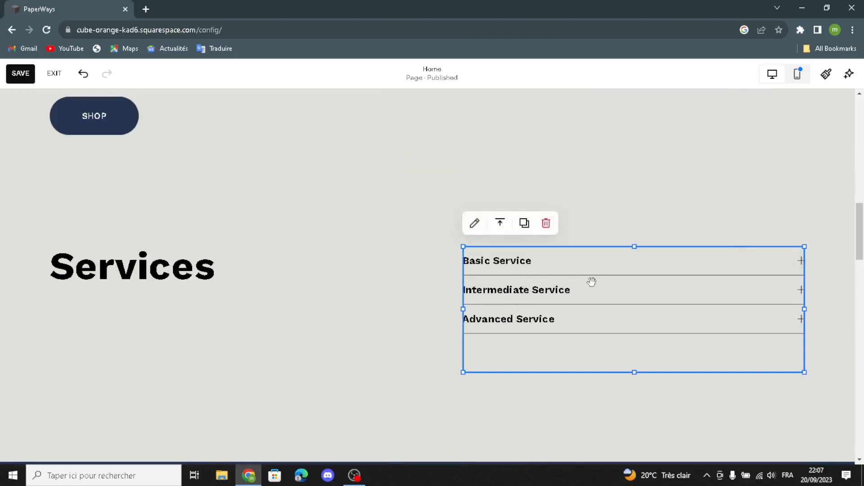
pyautogui.click(474, 223)
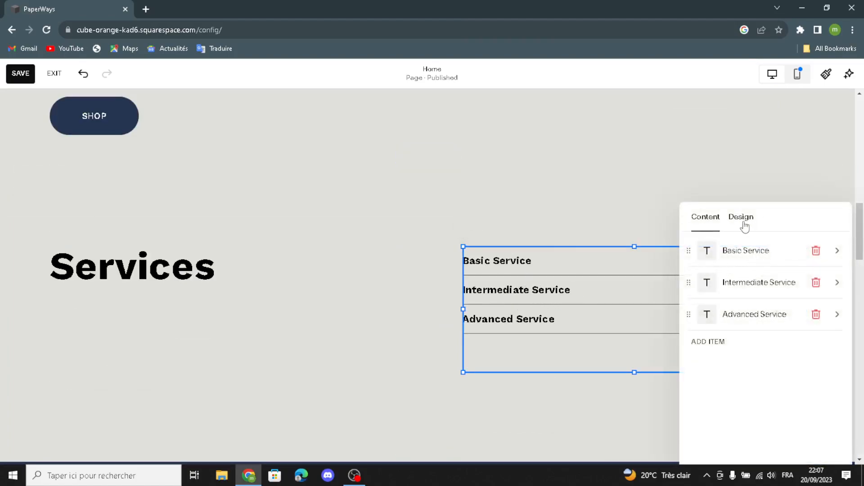
pyautogui.click(743, 218)
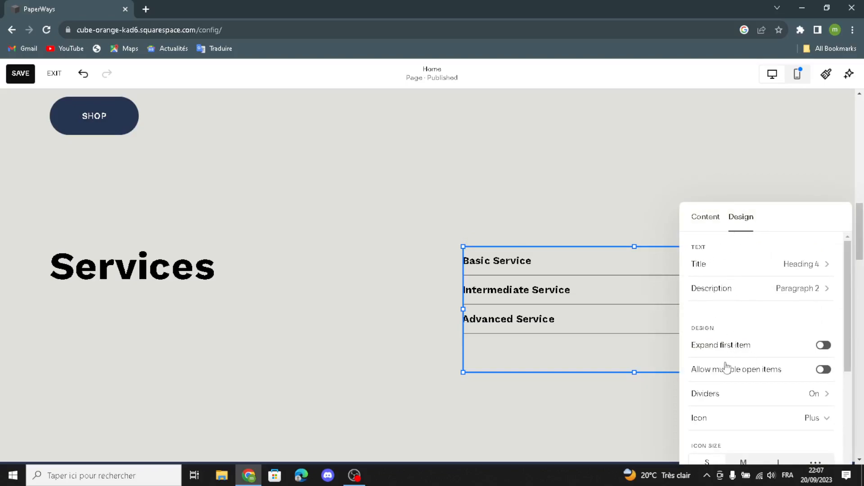
pyautogui.scroll(-3, 718, 351)
pyautogui.scroll(3, 759, 283)
pyautogui.click(569, 185)
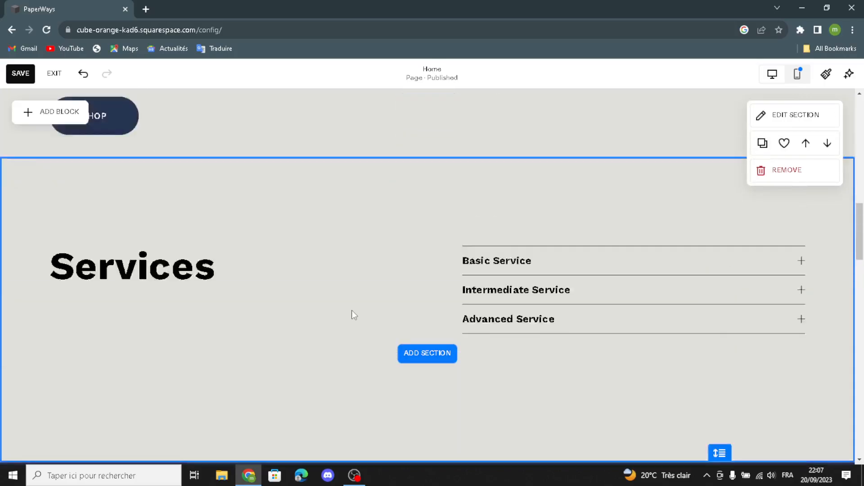
# Step: Look over the edited homepage sections and save the changes
pyautogui.scroll(3, 55, 220)
pyautogui.scroll(-4, 293, 290)
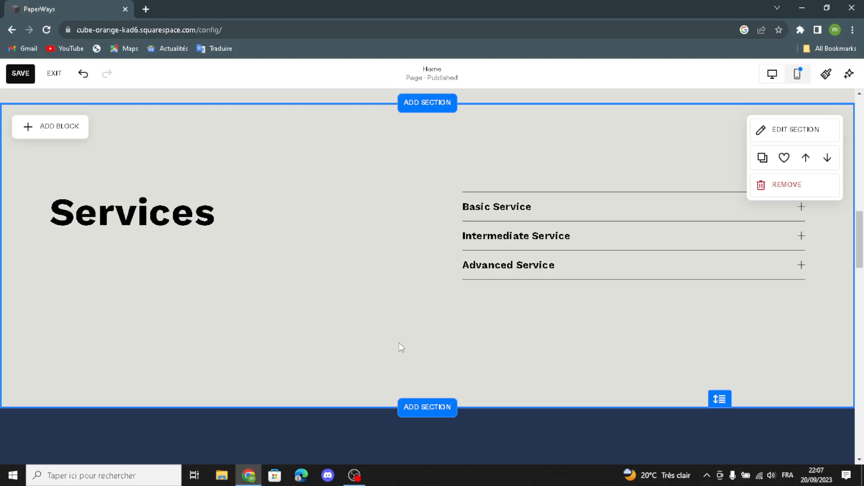
pyautogui.click(11, 76)
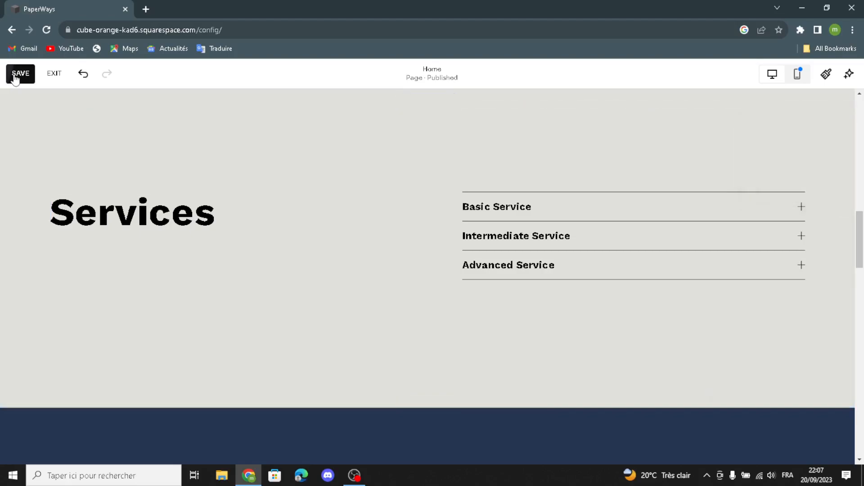